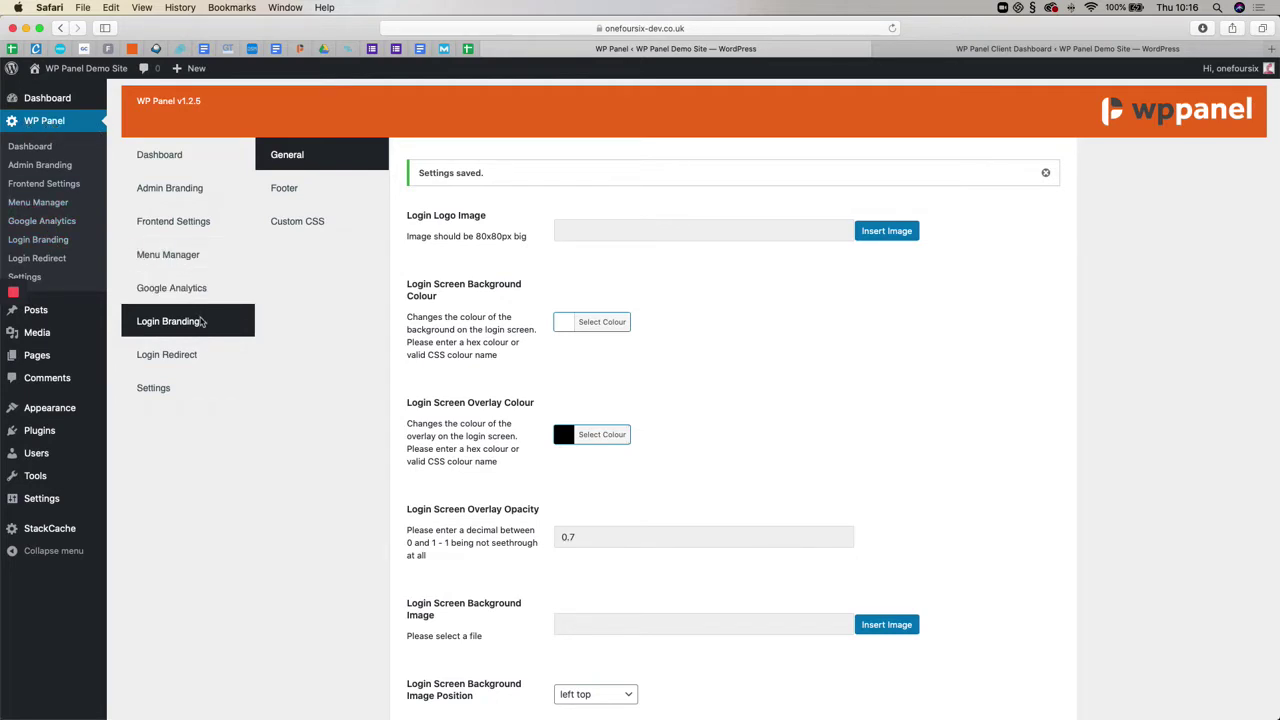
Open WP Panel's Login Branding settings and preview the default WordPress login page
{"action": "left_click", "coordinate": [56, 122]}
{"action": "left_click", "coordinate": [175, 320]}
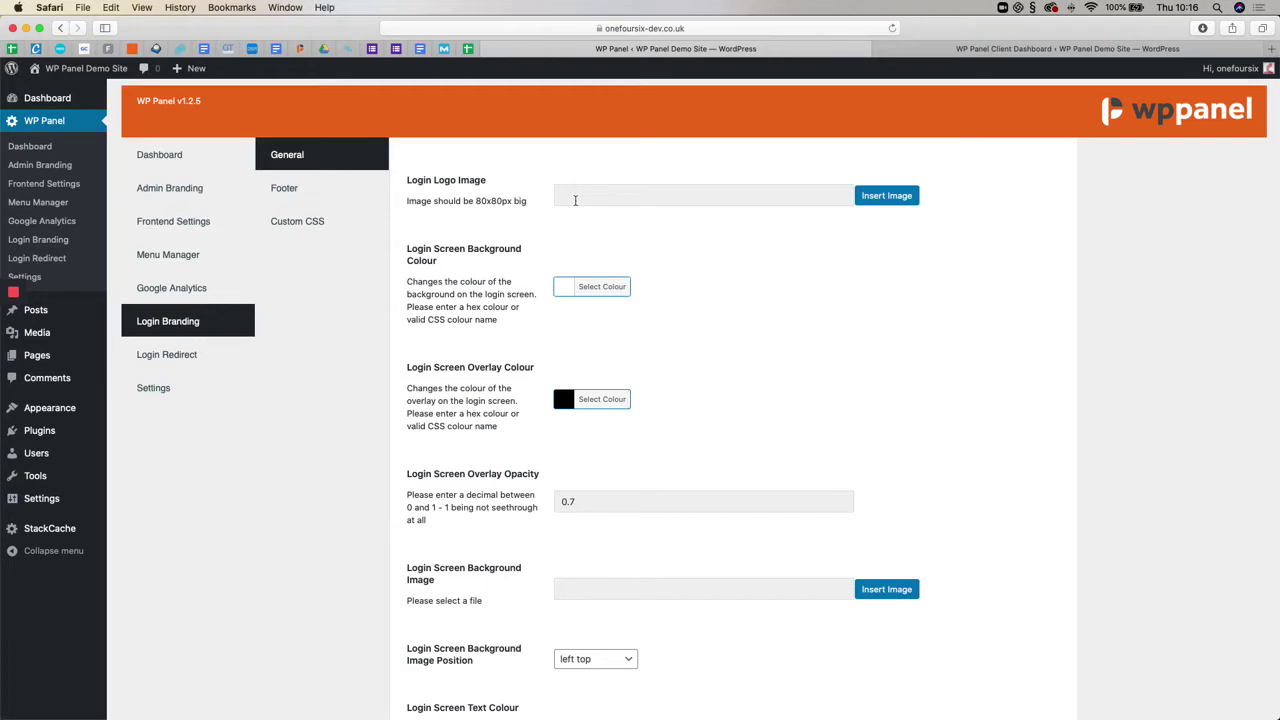
{"action": "triple_click", "coordinate": [436, 182]}
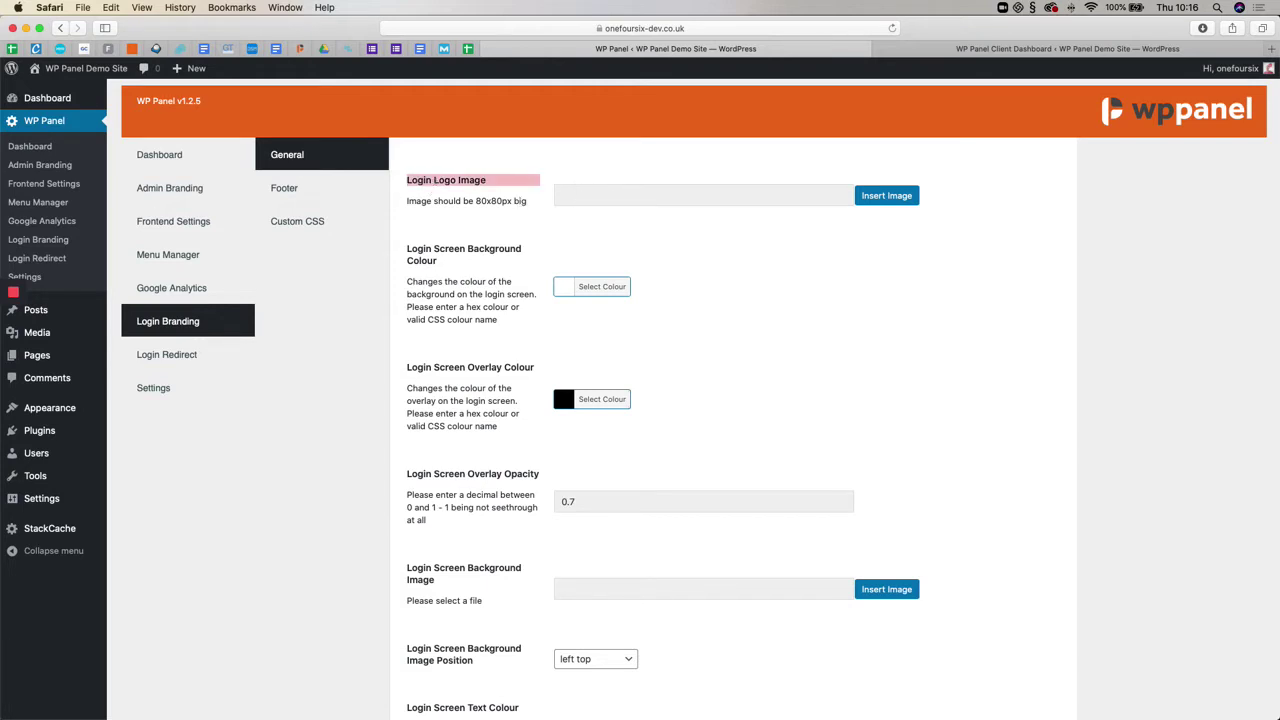
{"action": "key", "text": "super+grave"}
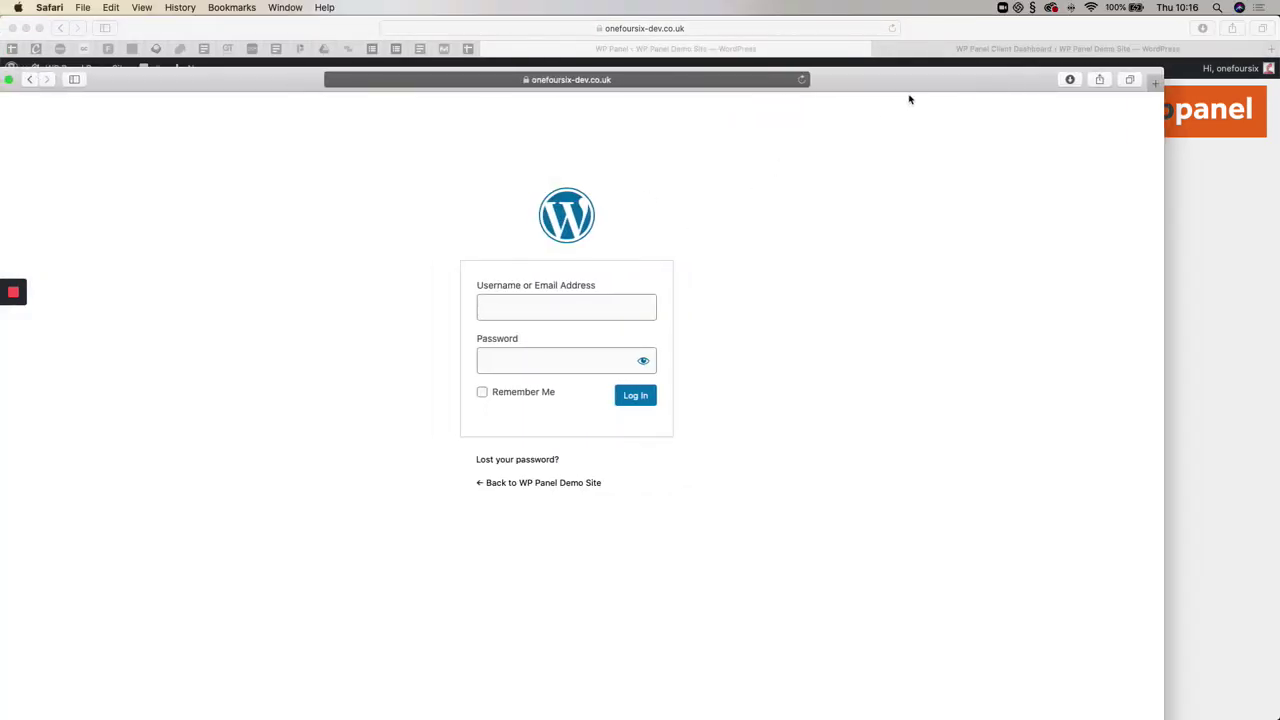
{"action": "key", "text": "super+grave"}
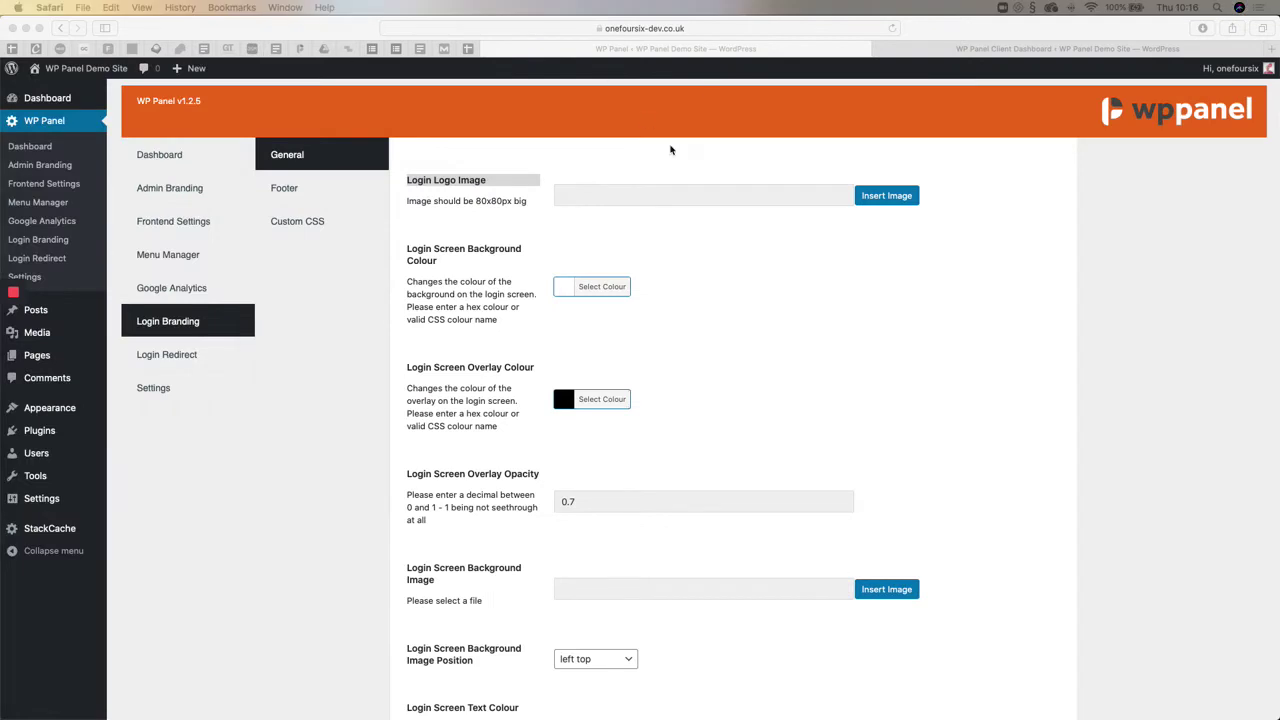
Choose logo_FULL.png from the media library as the Login Logo Image
{"action": "left_click", "coordinate": [906, 199]}
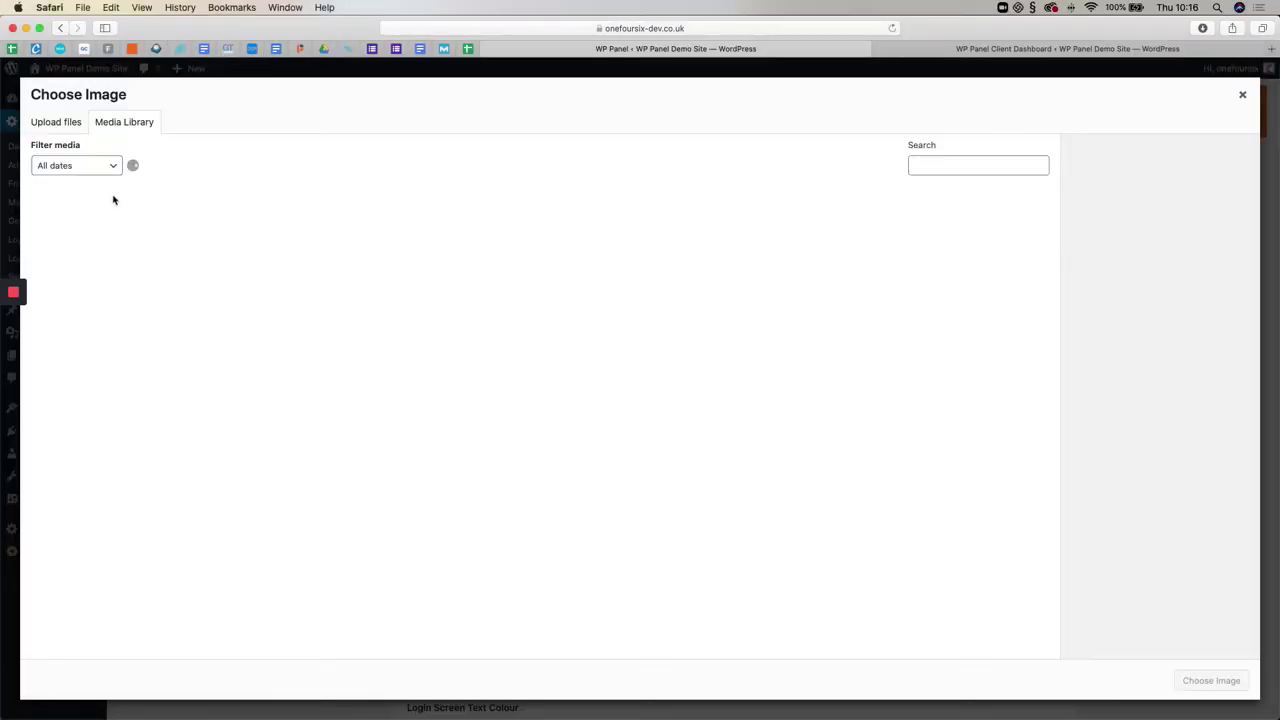
{"action": "left_click", "coordinate": [148, 252]}
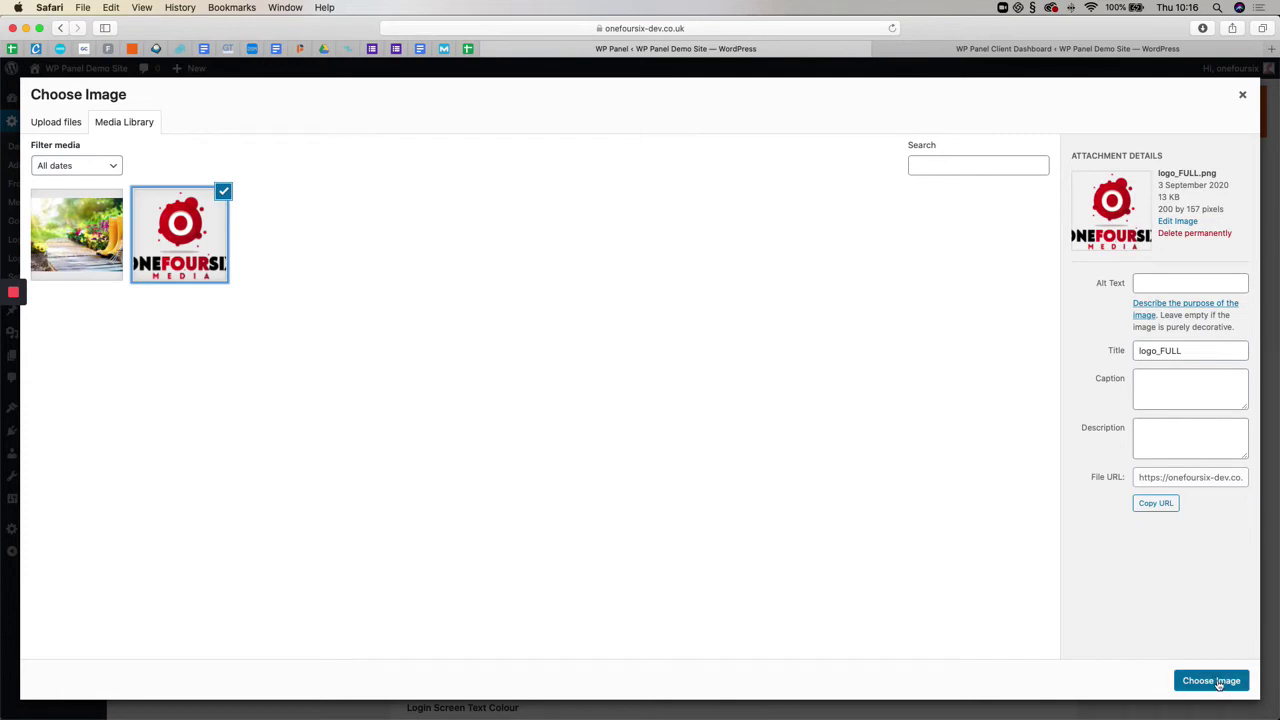
{"action": "left_click", "coordinate": [1212, 681]}
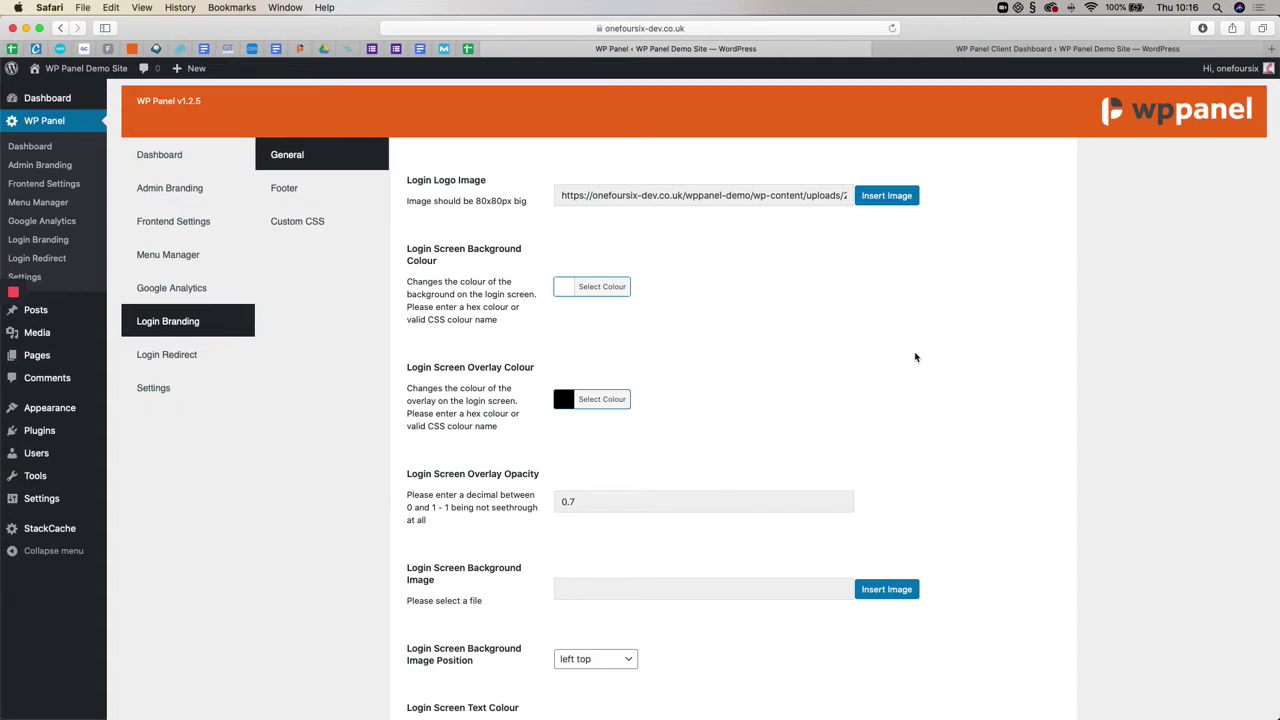
Save the settings, check the new logo on the login page, and close that preview
{"action": "scroll", "coordinate": [806, 366], "scroll_direction": "down", "scroll_amount": 5}
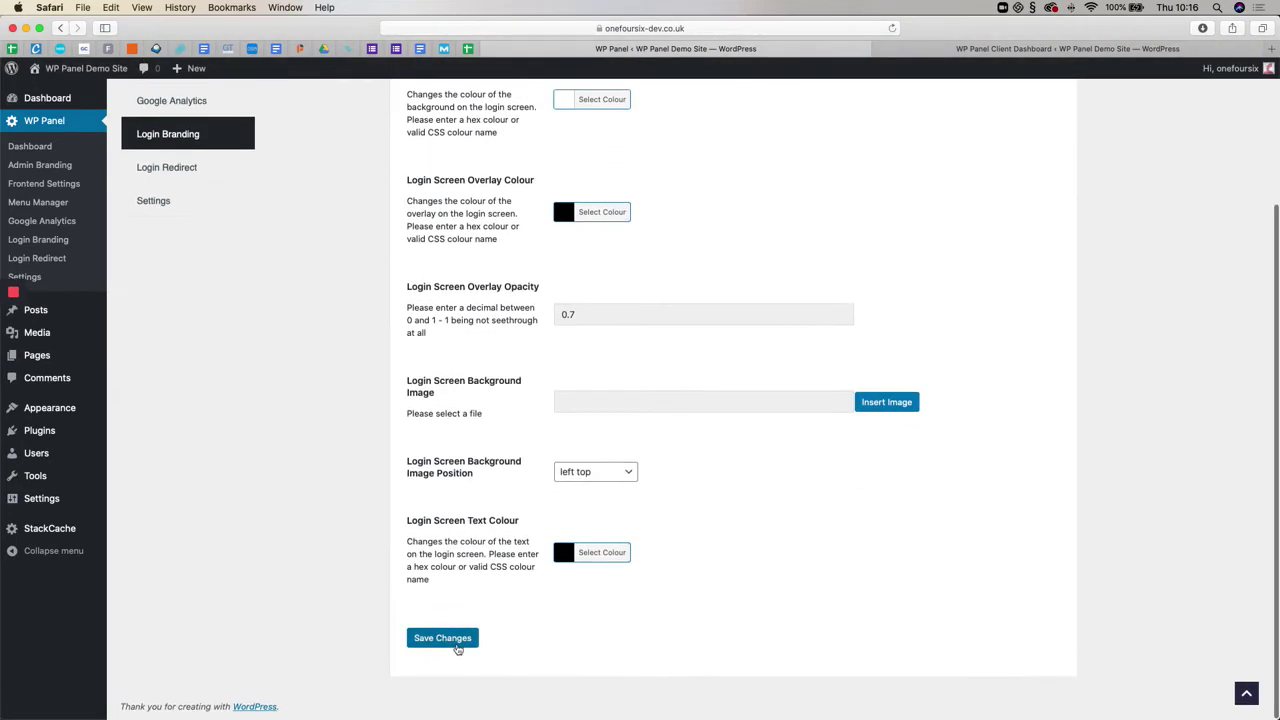
{"action": "left_click", "coordinate": [420, 633]}
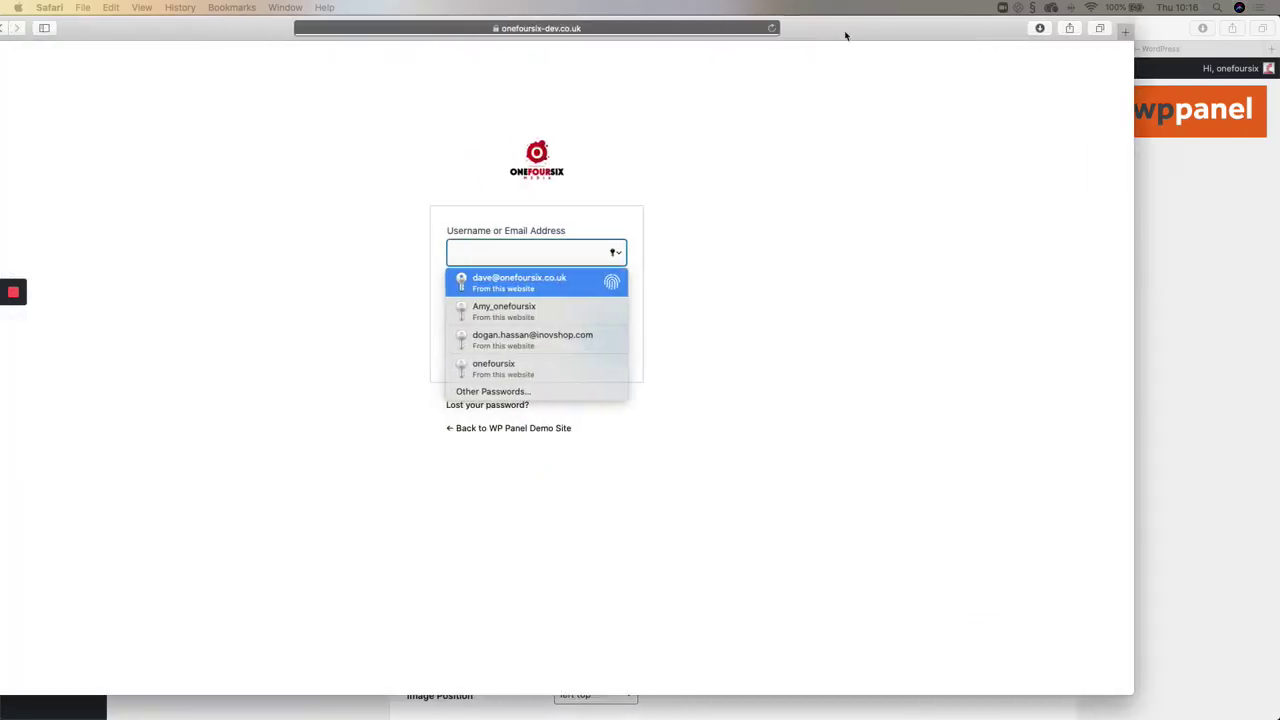
{"action": "left_click", "coordinate": [906, 232]}
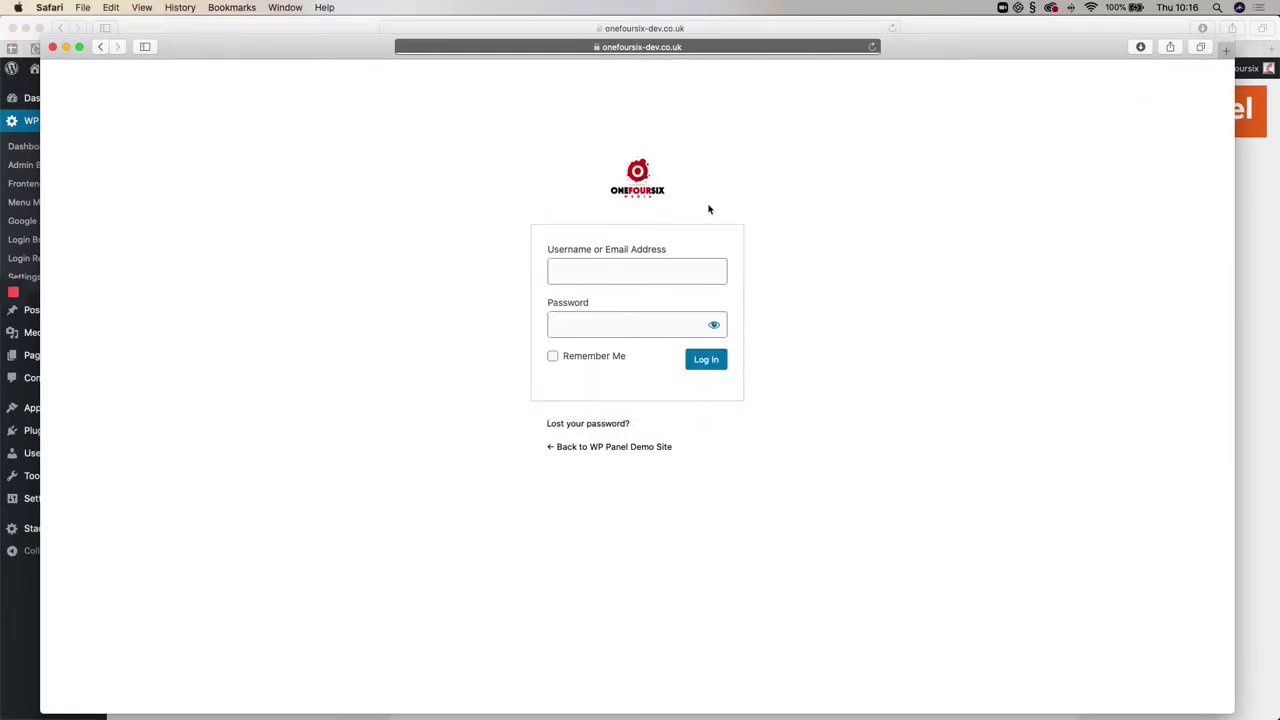
{"action": "key", "text": "super+w"}
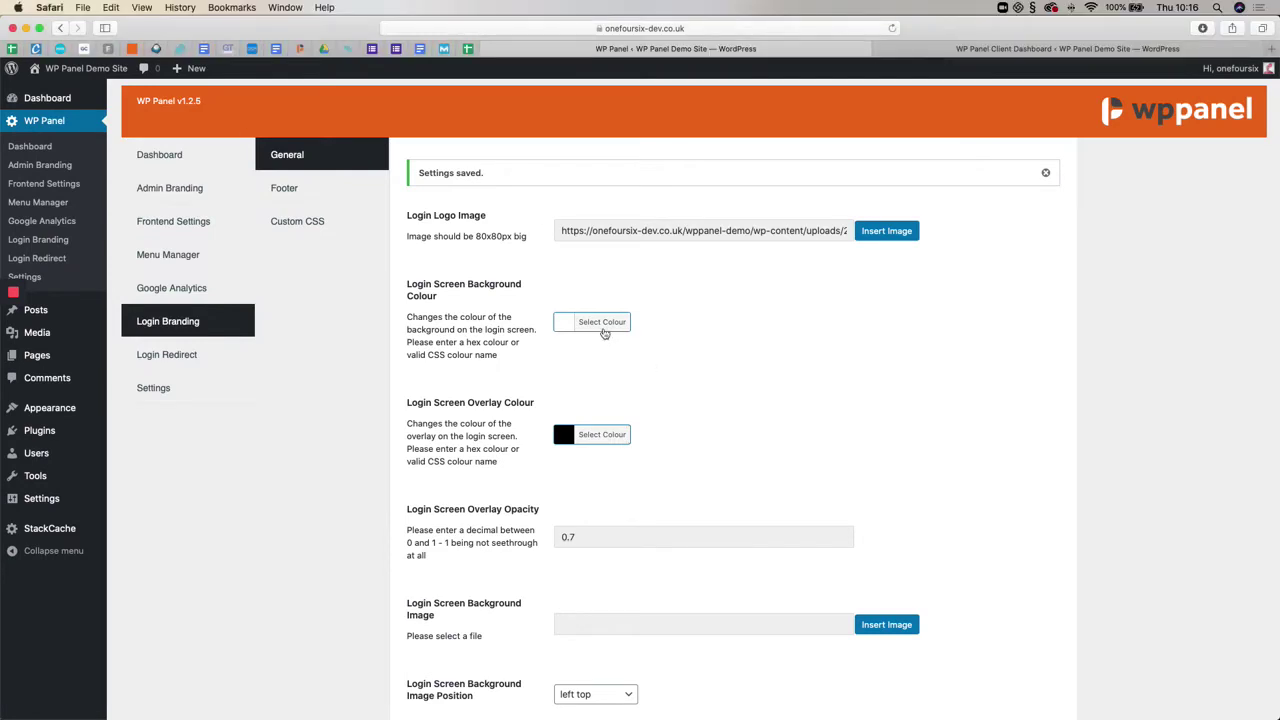
Set the login screen background colour to the green swatch, save, and reload the login page
{"action": "left_click", "coordinate": [595, 323]}
{"action": "left_click", "coordinate": [644, 440]}
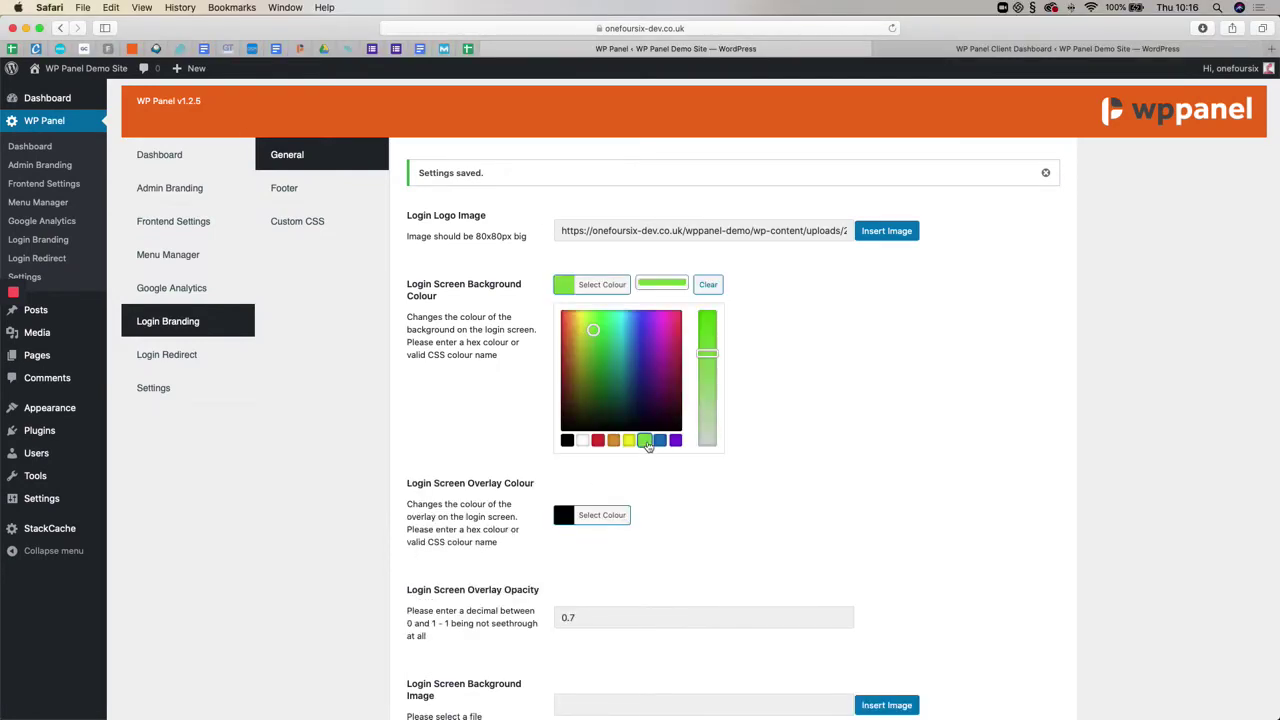
{"action": "left_click", "coordinate": [814, 472]}
{"action": "scroll", "coordinate": [471, 671], "scroll_direction": "down", "scroll_amount": 5}
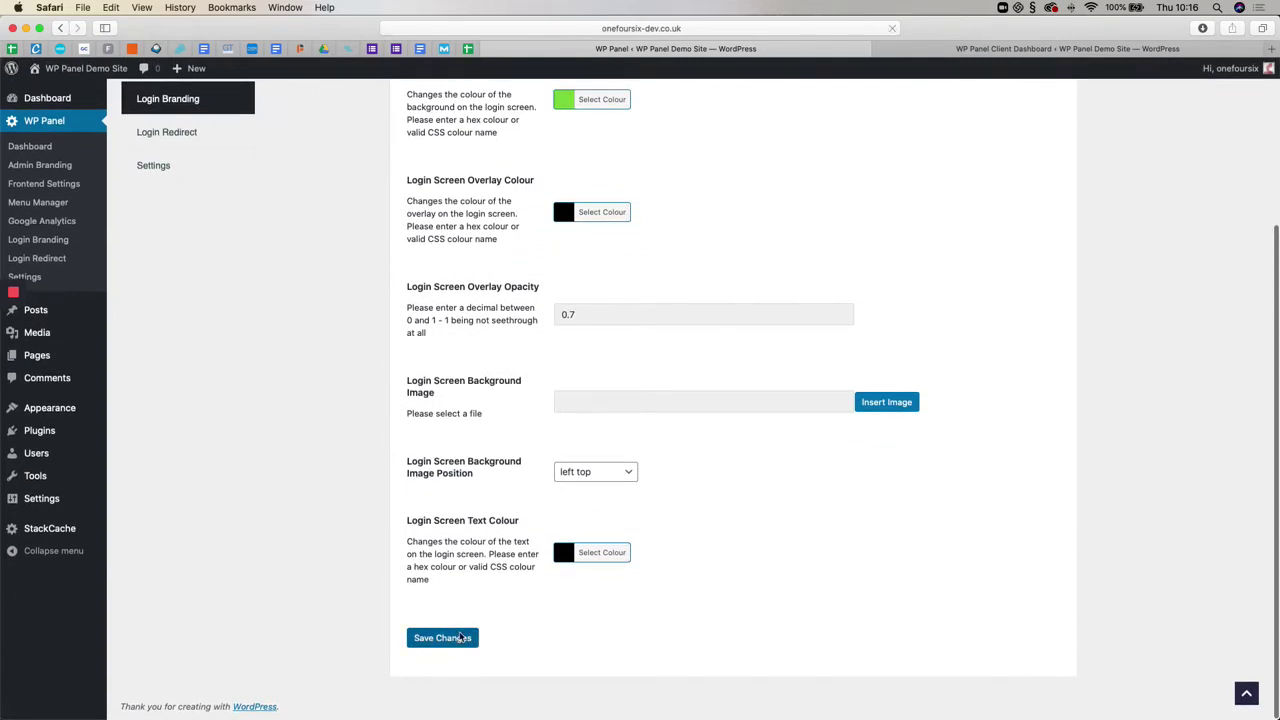
{"action": "left_click", "coordinate": [443, 638]}
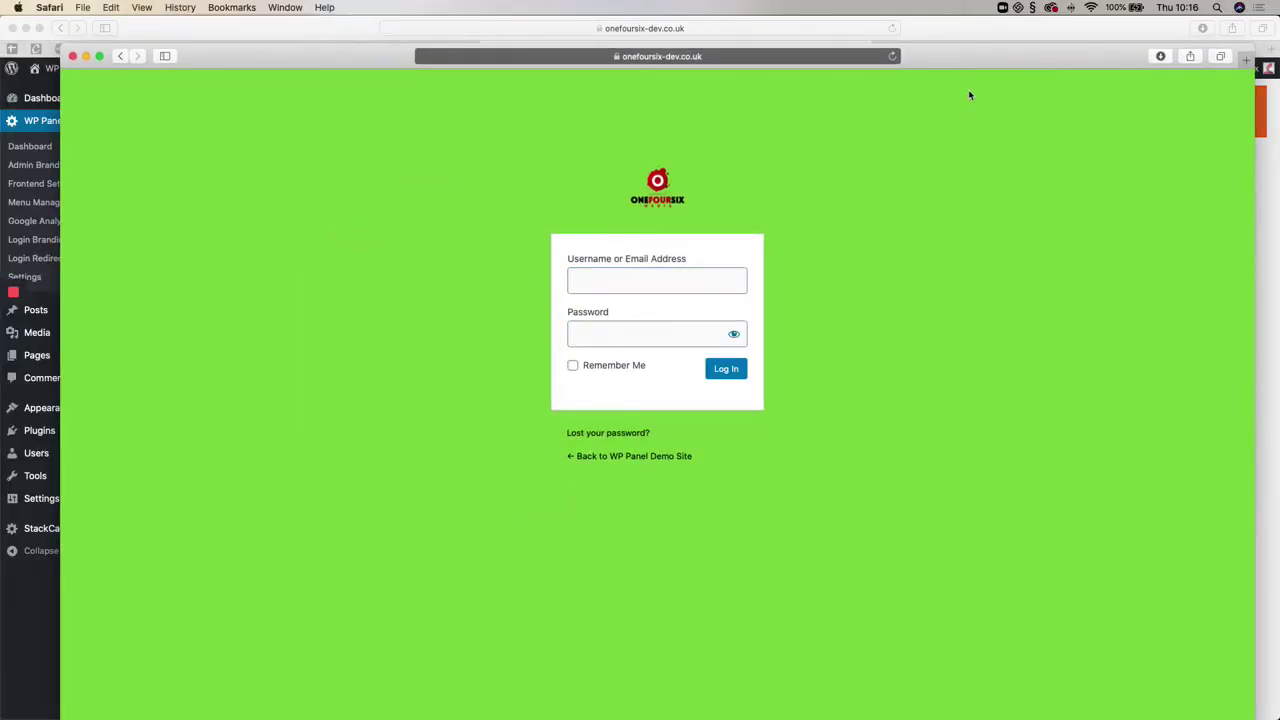
{"action": "left_click", "coordinate": [893, 57]}
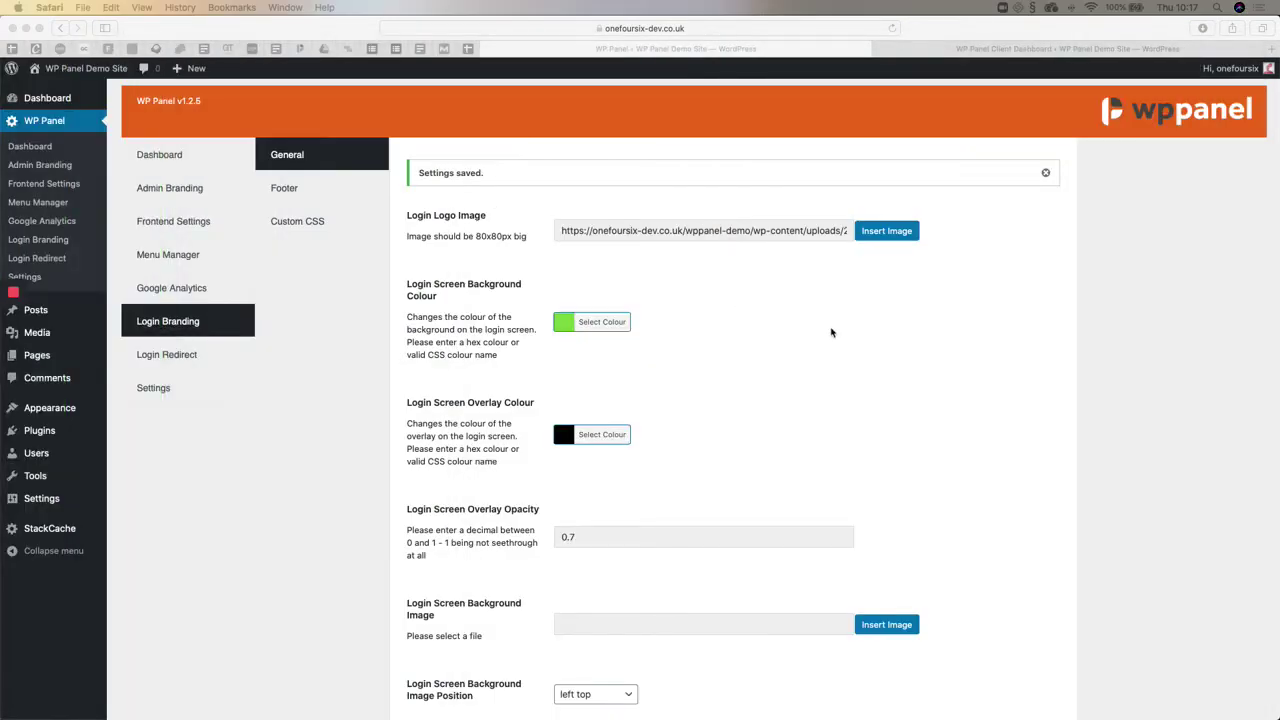
Clear the green login screen background colour
{"action": "left_click", "coordinate": [786, 328]}
{"action": "left_click", "coordinate": [604, 325]}
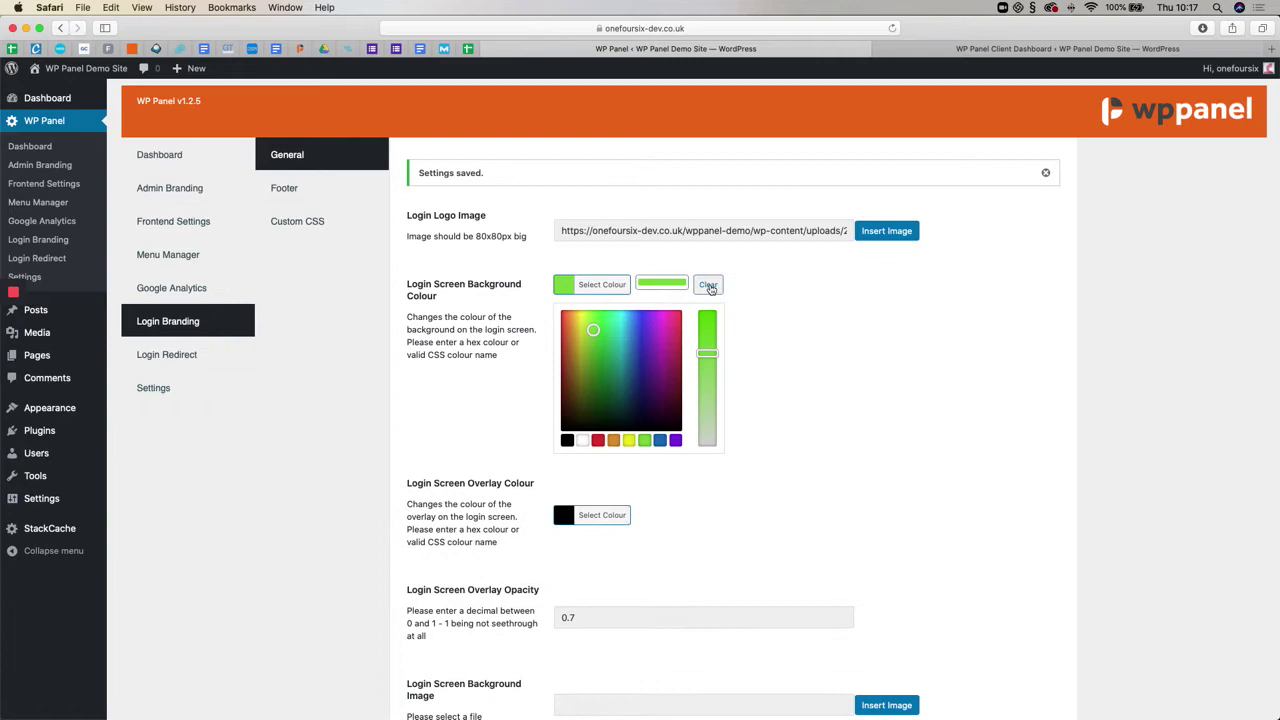
{"action": "left_click", "coordinate": [708, 322]}
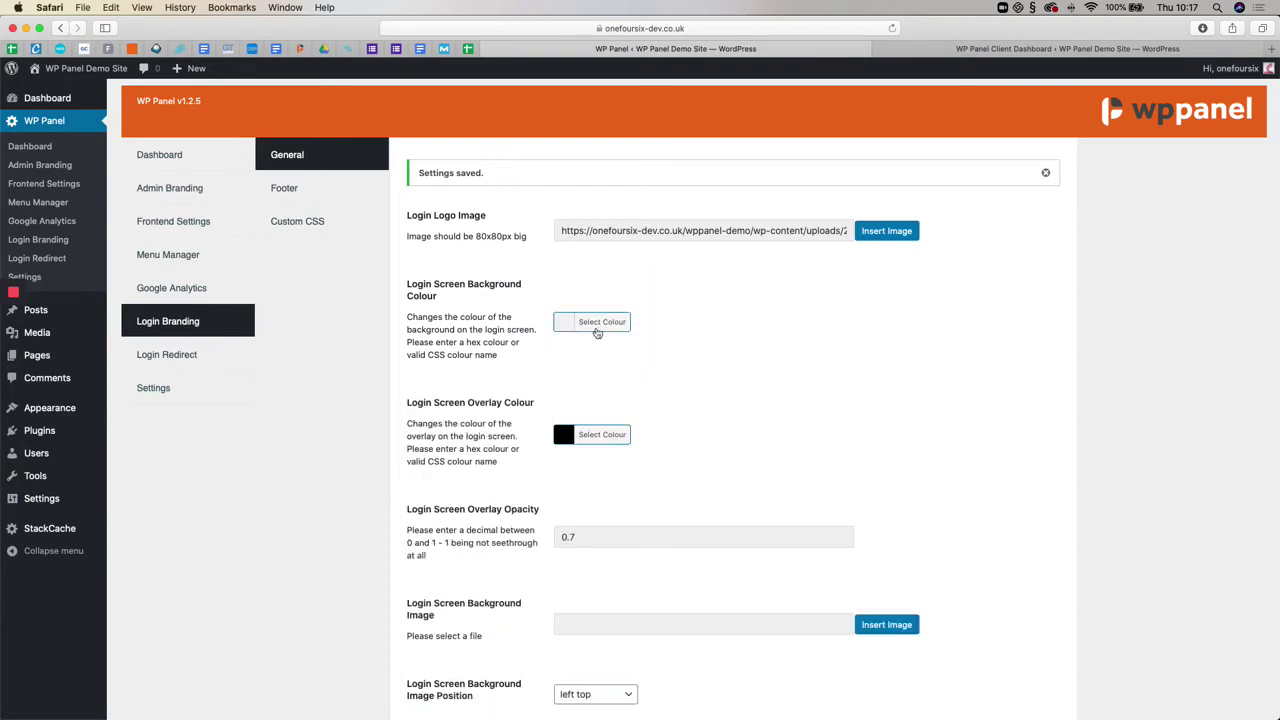
Set gardener-northampton.jpg as the Login Screen Background Image
{"action": "scroll", "coordinate": [739, 390], "scroll_direction": "down", "scroll_amount": 2}
{"action": "scroll", "coordinate": [739, 390], "scroll_direction": "down", "scroll_amount": 2}
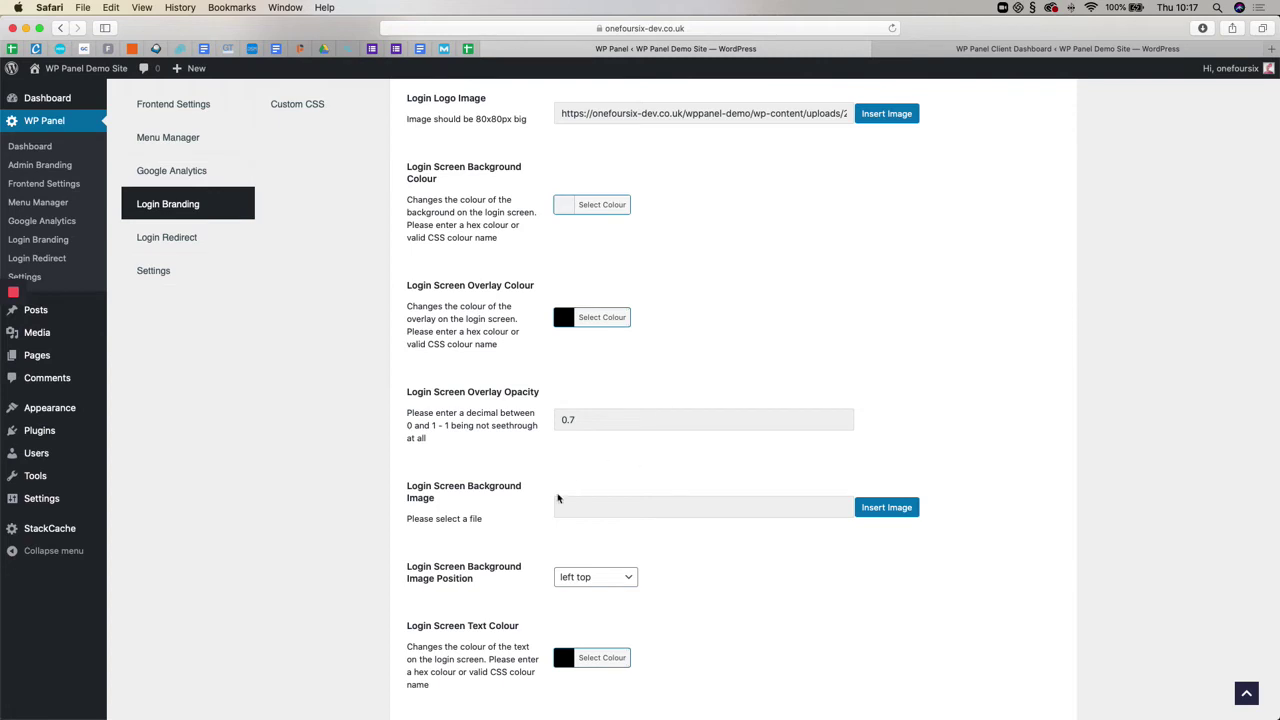
{"action": "left_click_drag", "start_coordinate": [408, 486], "coordinate": [466, 497]}
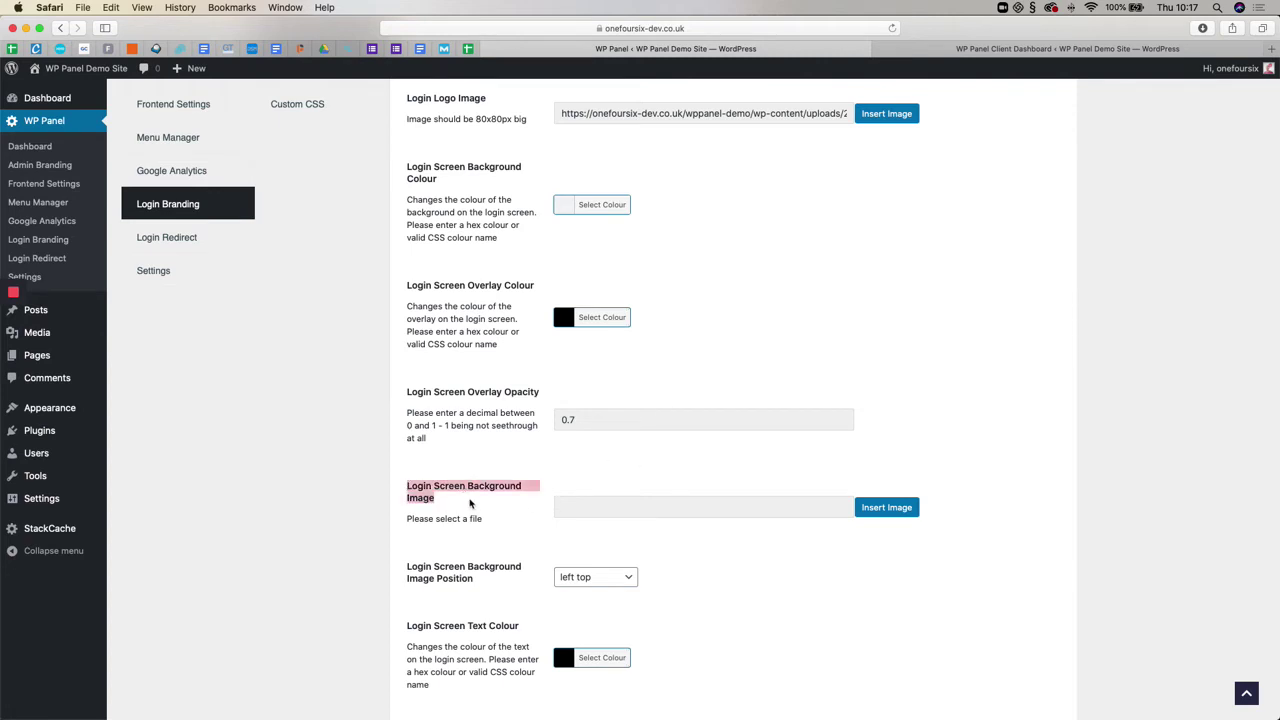
{"action": "left_click", "coordinate": [486, 511]}
{"action": "left_click", "coordinate": [890, 510]}
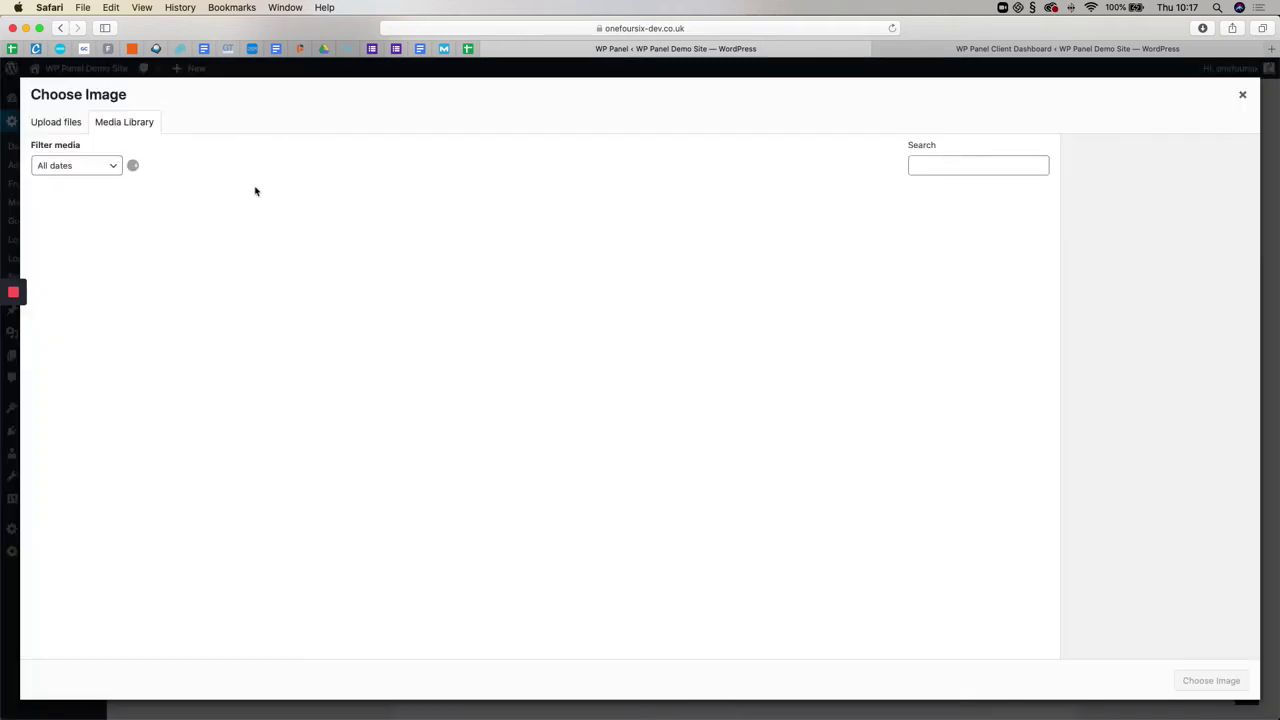
{"action": "left_click", "coordinate": [85, 233]}
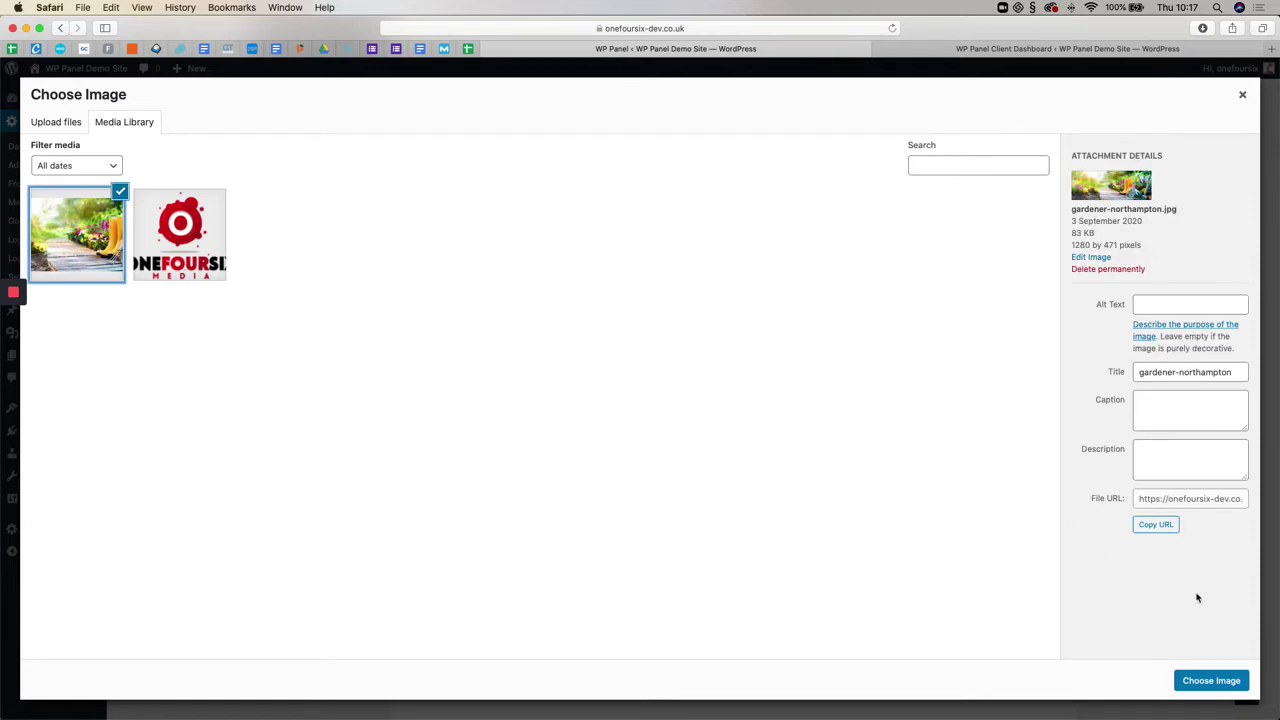
{"action": "left_click", "coordinate": [1220, 680]}
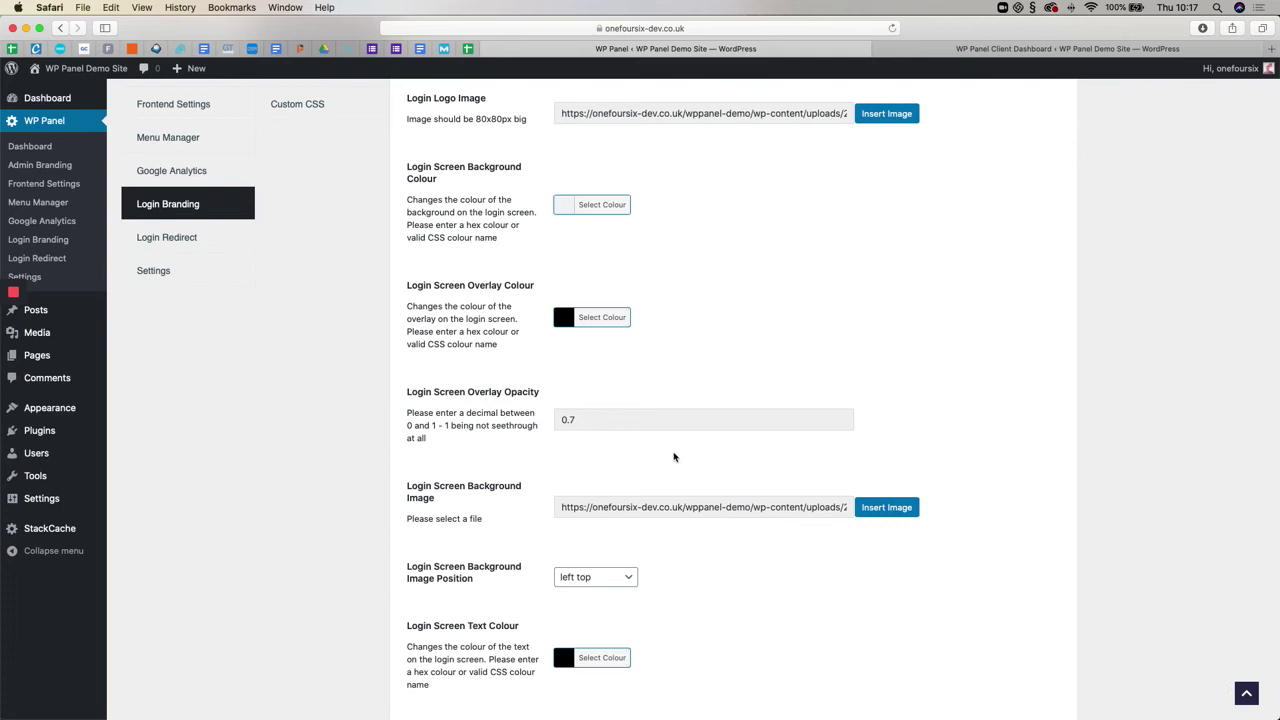
Set the Login Screen Overlay Colour to the white swatch
{"action": "scroll", "coordinate": [651, 423], "scroll_direction": "down", "scroll_amount": 2}
{"action": "scroll", "coordinate": [571, 346], "scroll_direction": "up", "scroll_amount": 2}
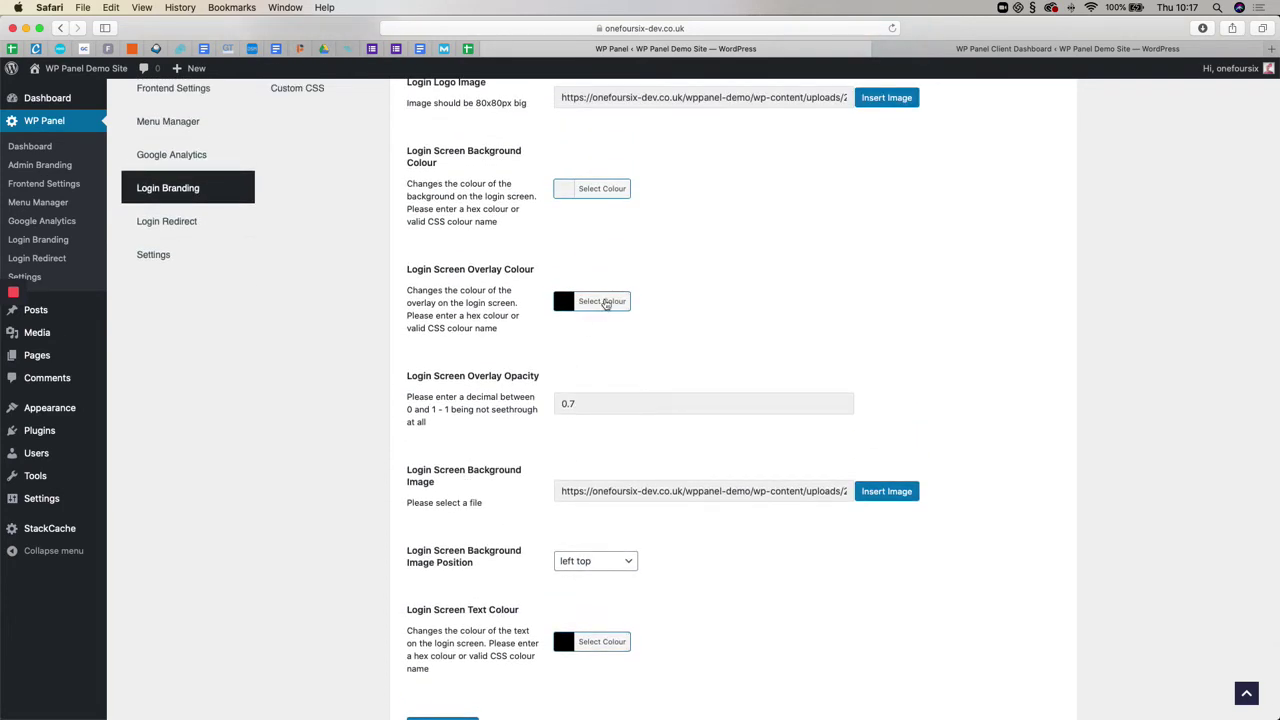
{"action": "left_click", "coordinate": [605, 304]}
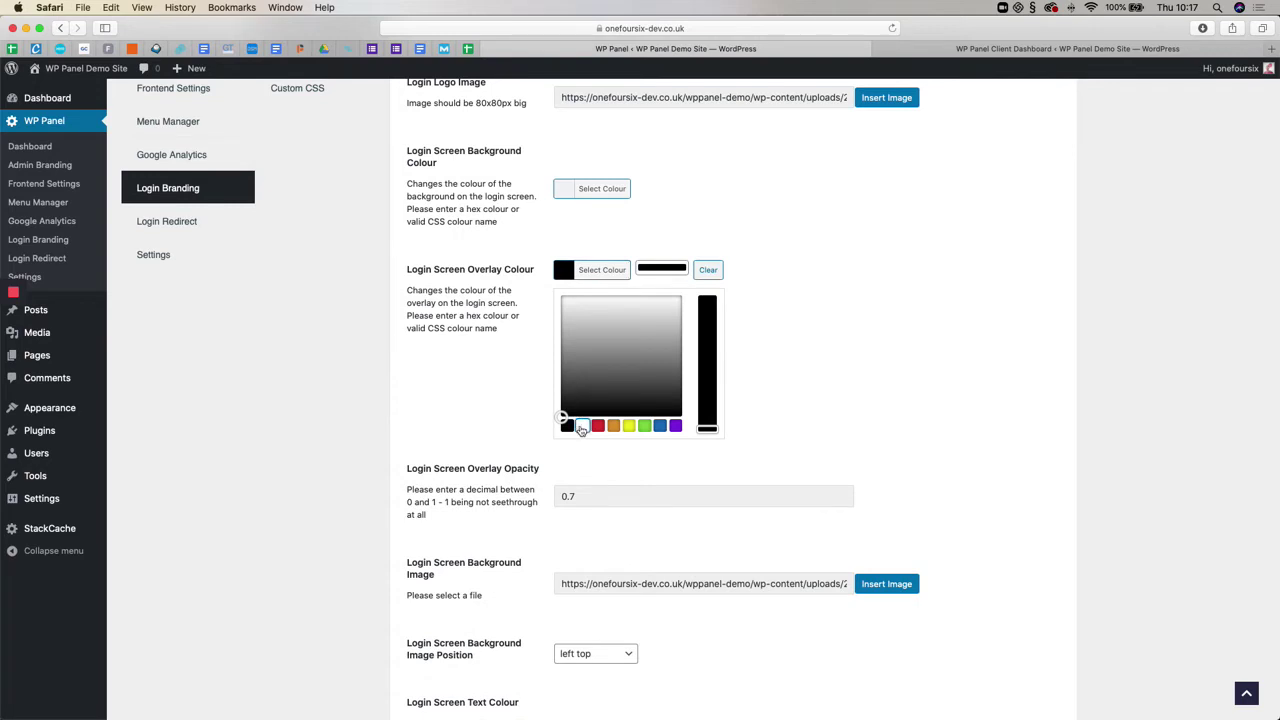
{"action": "left_click", "coordinate": [581, 428]}
{"action": "left_click", "coordinate": [809, 385]}
{"action": "scroll", "coordinate": [700, 378], "scroll_direction": "down", "scroll_amount": 1}
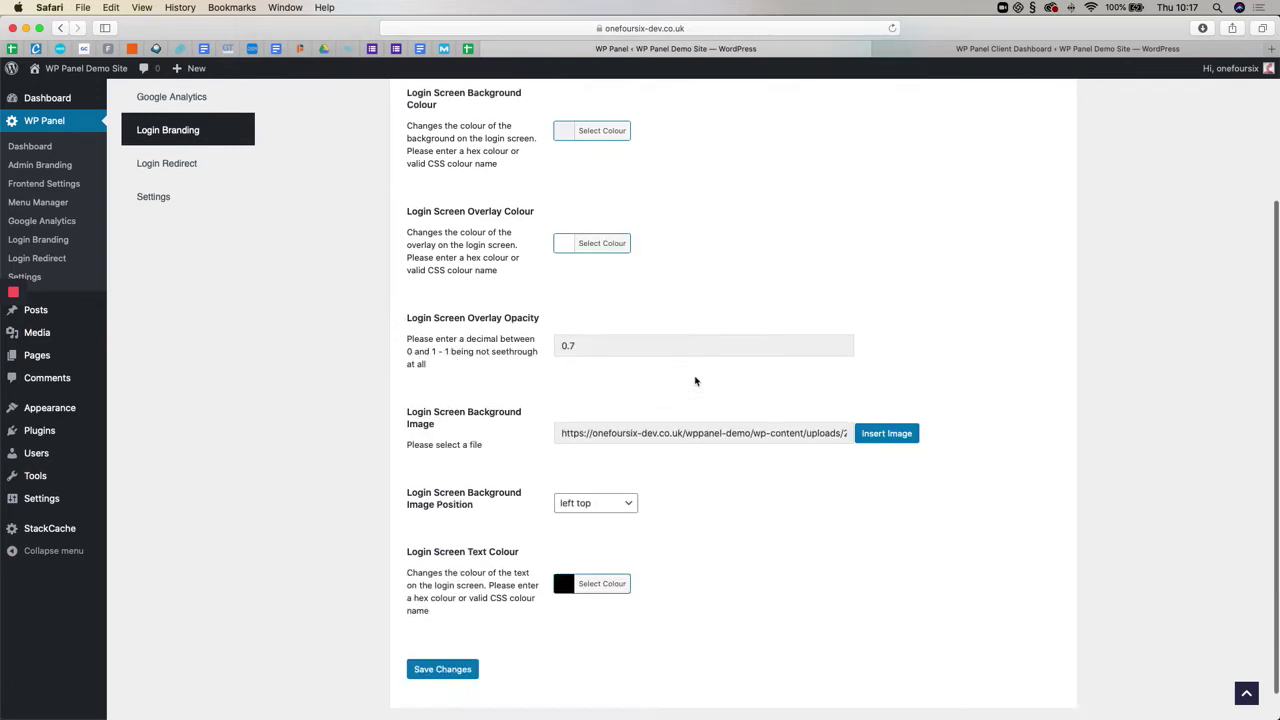
{"action": "scroll", "coordinate": [695, 380], "scroll_direction": "down", "scroll_amount": 1}
{"action": "left_click", "coordinate": [609, 327]}
Change the overlay opacity from 0.7 to 0.8
{"action": "key", "text": "BackSpace"}
{"action": "type", "text": "8"}
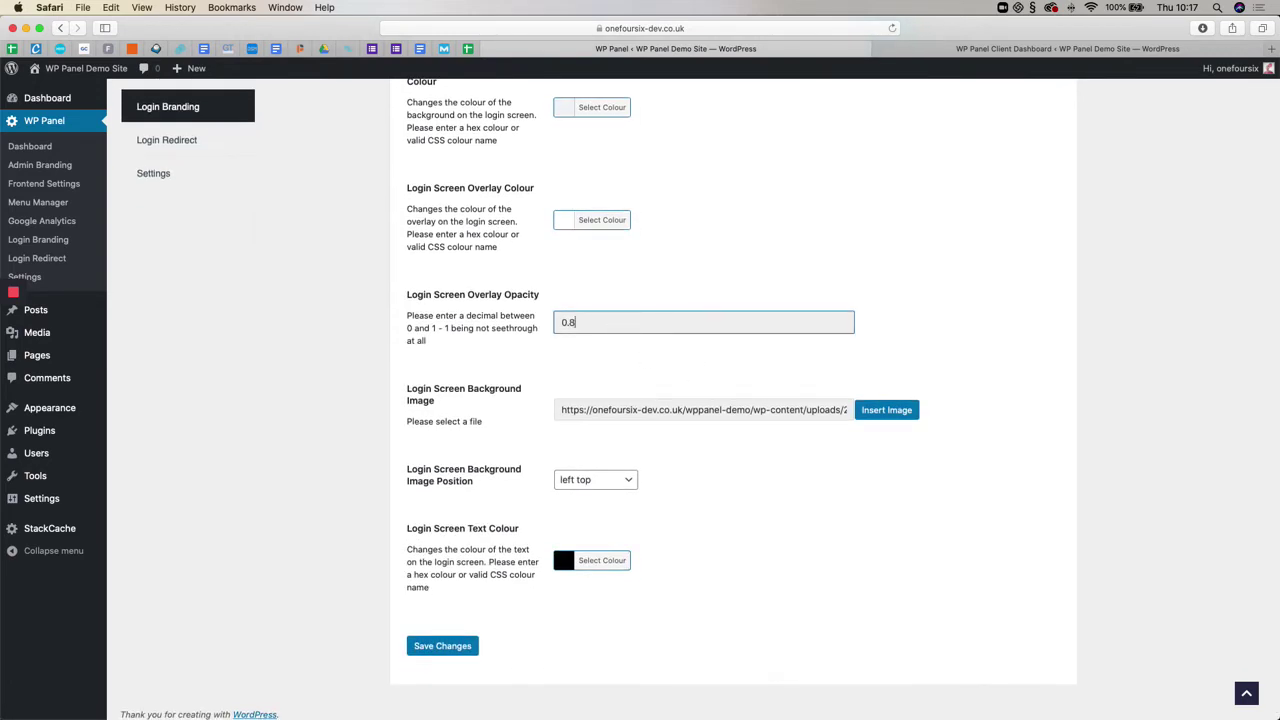
{"action": "left_click", "coordinate": [695, 482]}
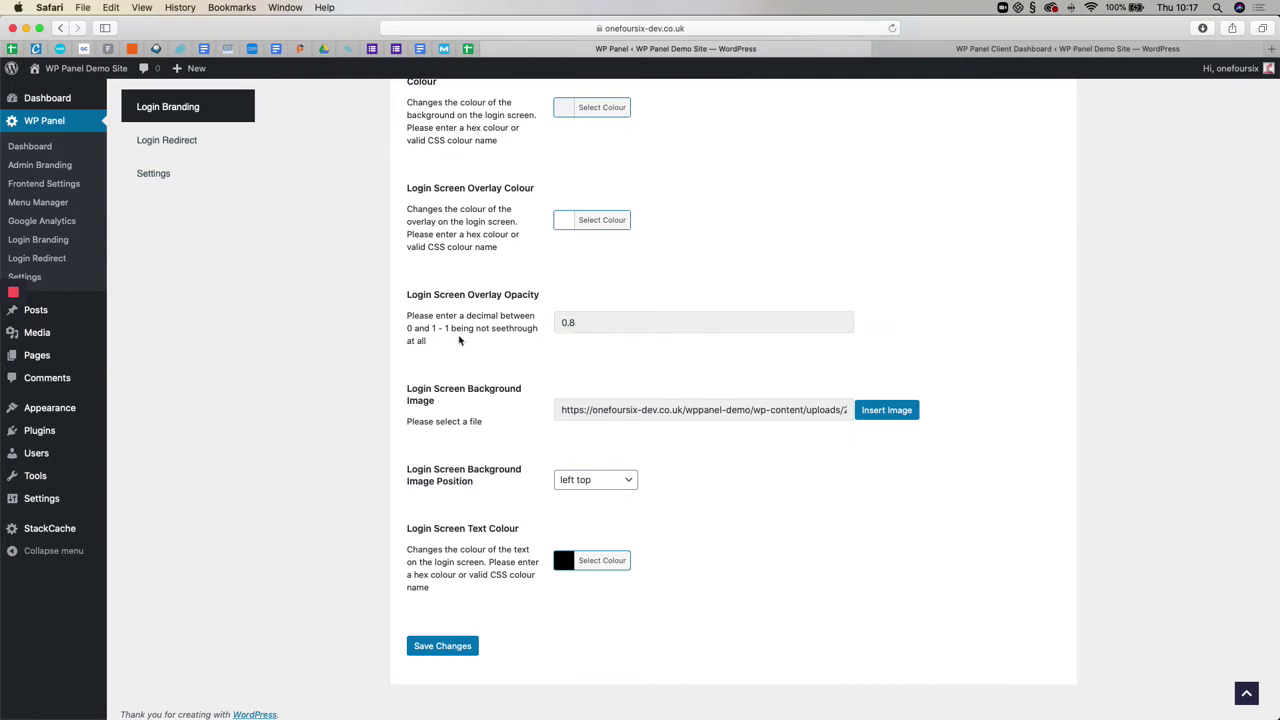
{"action": "left_click_drag", "start_coordinate": [409, 327], "coordinate": [431, 336]}
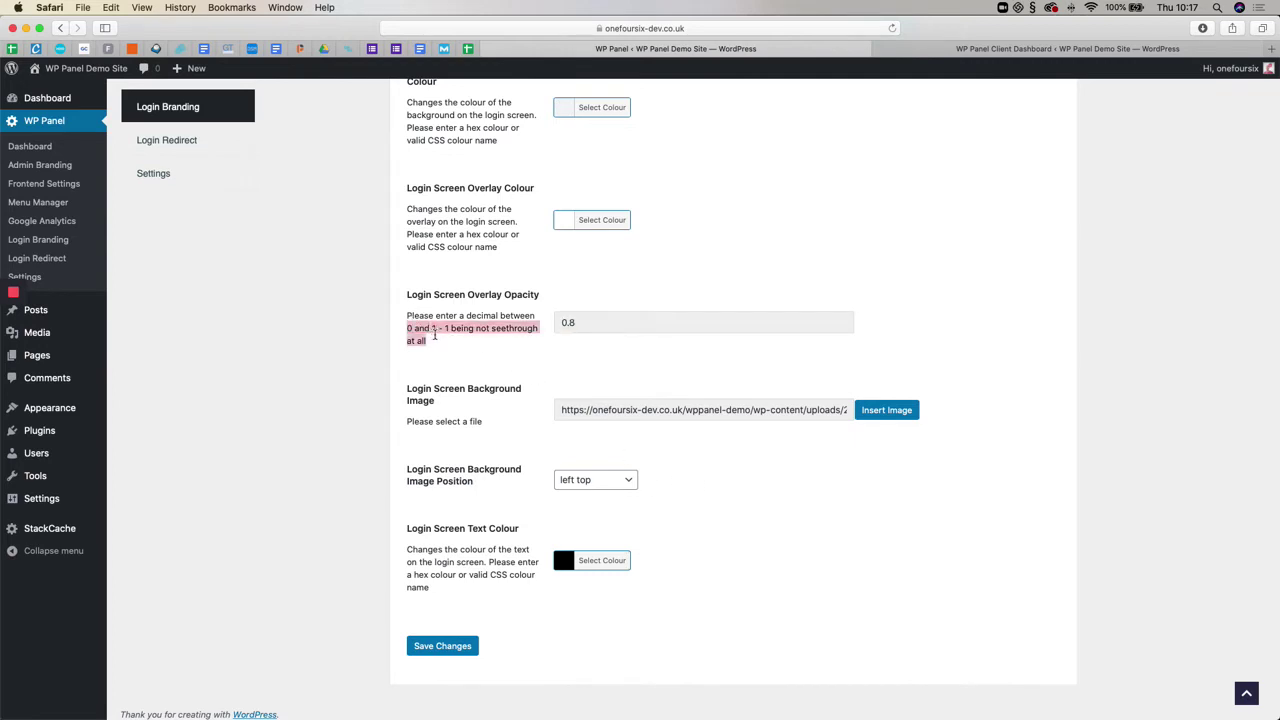
{"action": "left_click", "coordinate": [457, 333]}
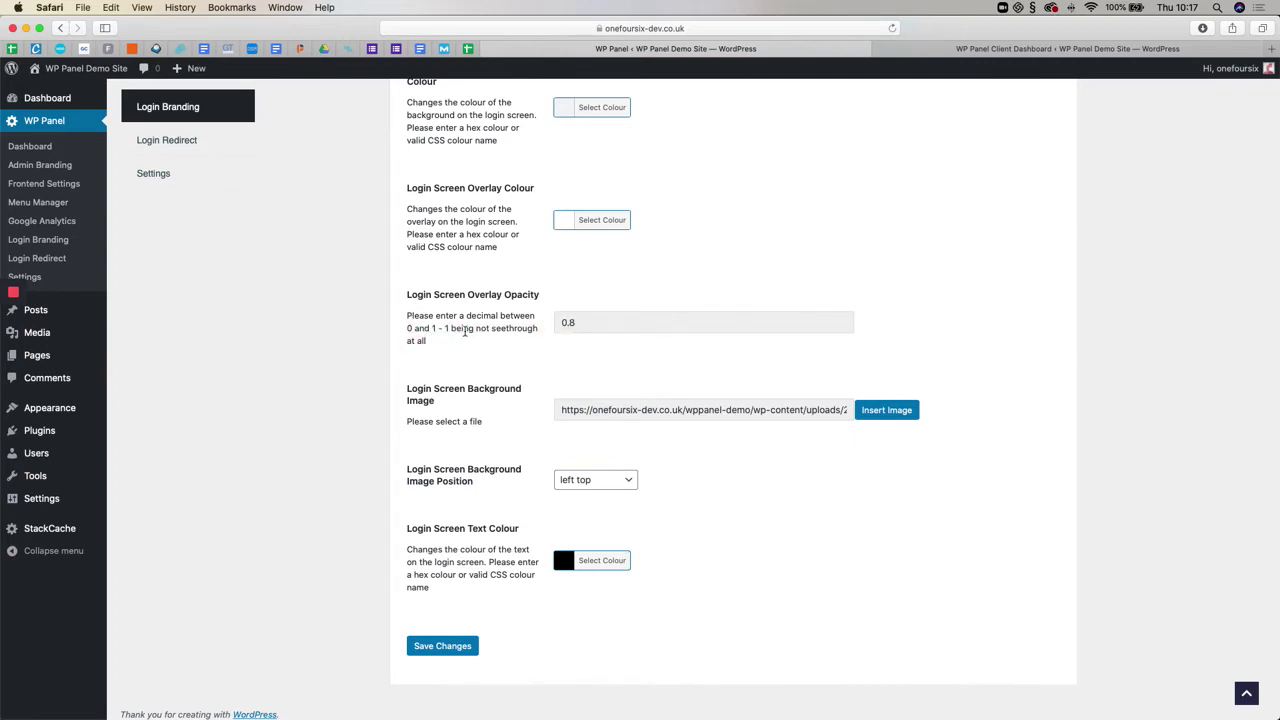
Save the login branding and preview the garden-background login page, then minimize the preview
{"action": "left_click", "coordinate": [449, 646]}
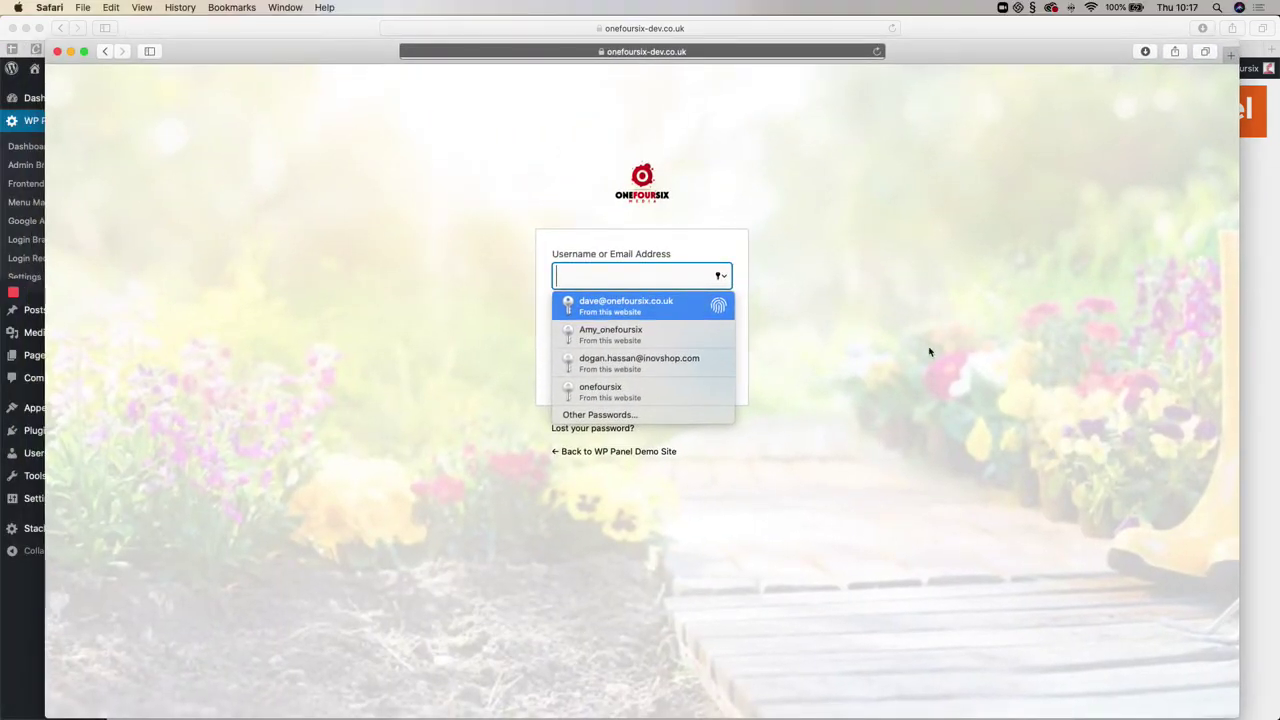
{"action": "left_click", "coordinate": [929, 351]}
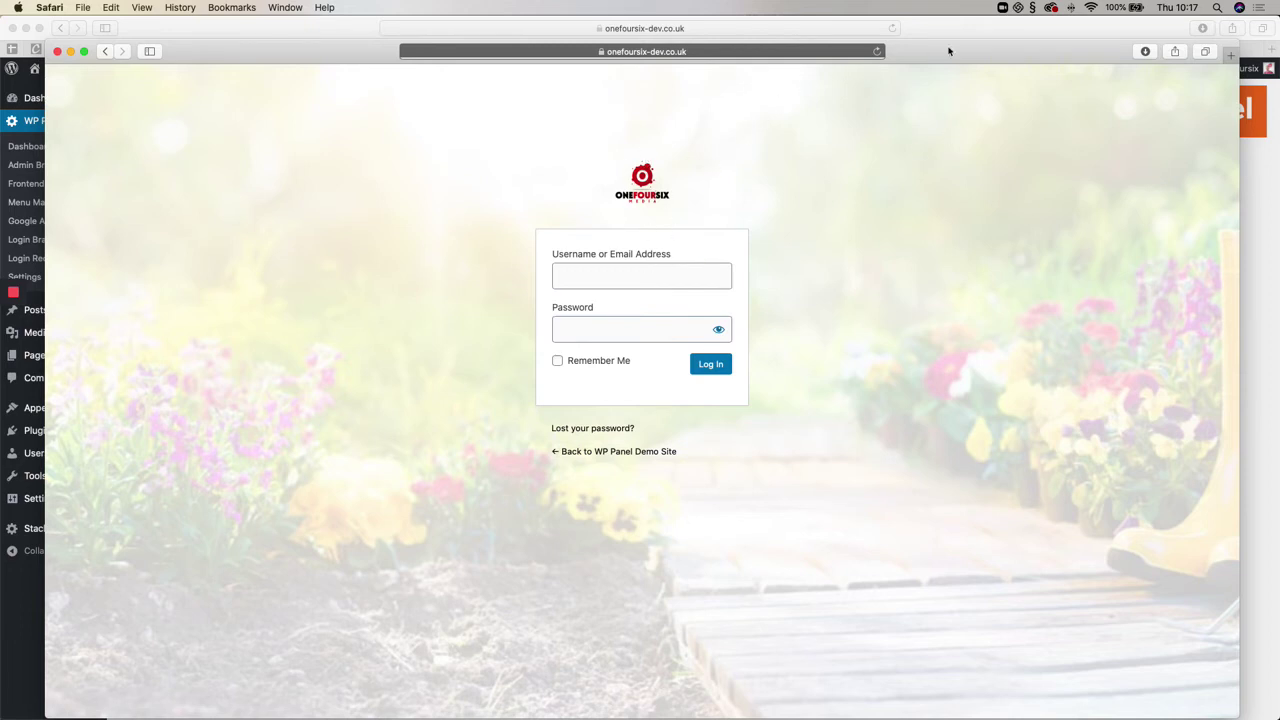
{"action": "left_click_drag", "start_coordinate": [950, 50], "coordinate": [857, 57]}
{"action": "double_click", "coordinate": [857, 57]}
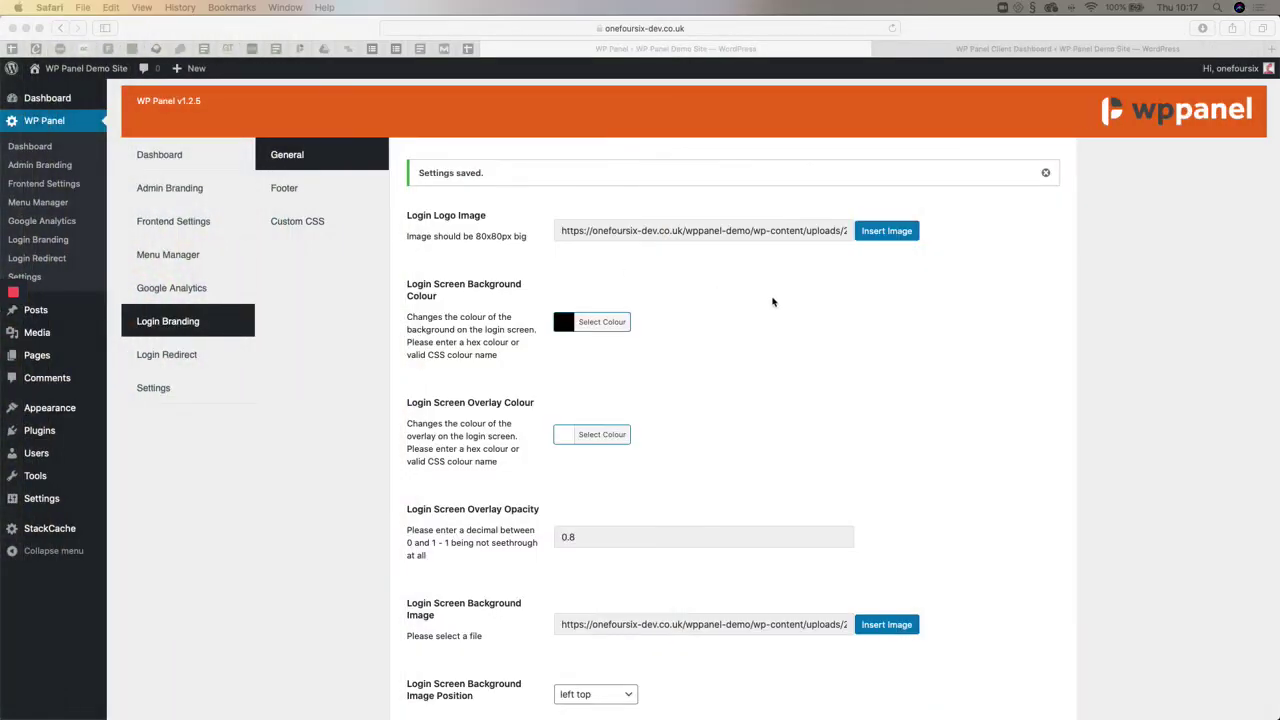
Set the login overlay colour to blue with 0.9 opacity
{"action": "left_click", "coordinate": [628, 433]}
{"action": "left_click", "coordinate": [567, 560]}
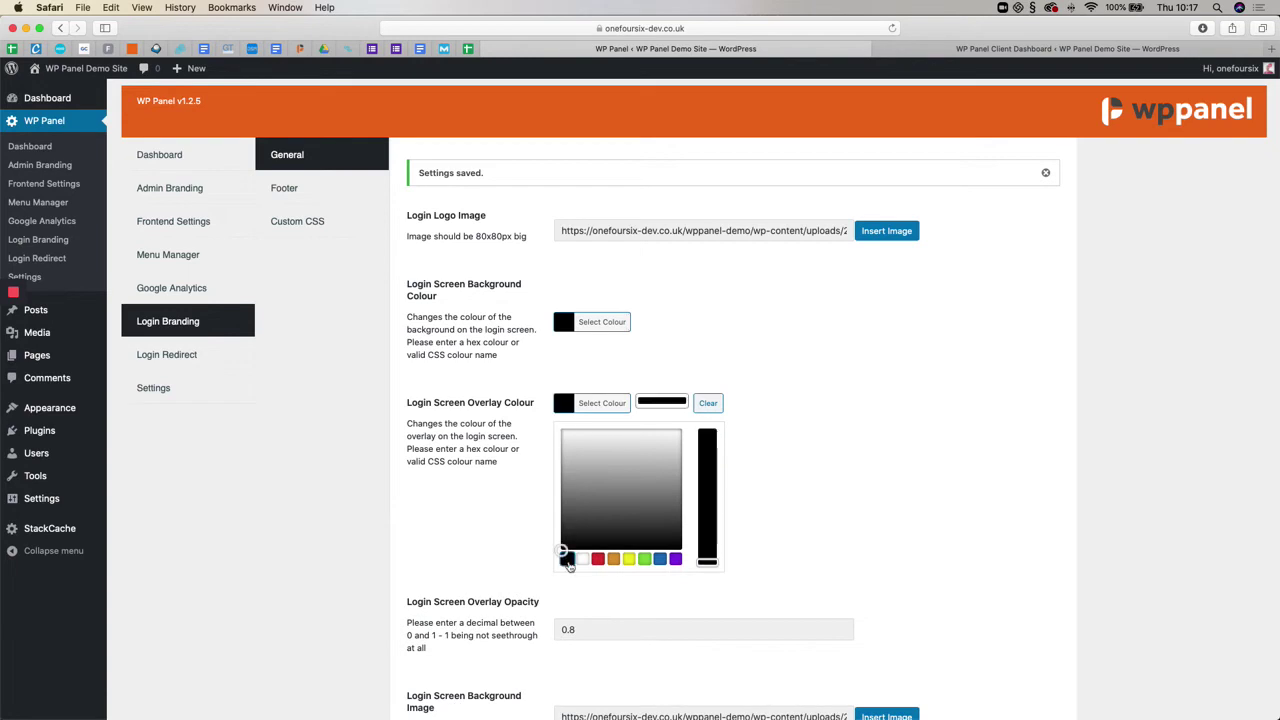
{"action": "left_click", "coordinate": [659, 559]}
{"action": "left_click", "coordinate": [849, 457]}
{"action": "scroll", "coordinate": [843, 469], "scroll_direction": "down", "scroll_amount": 3}
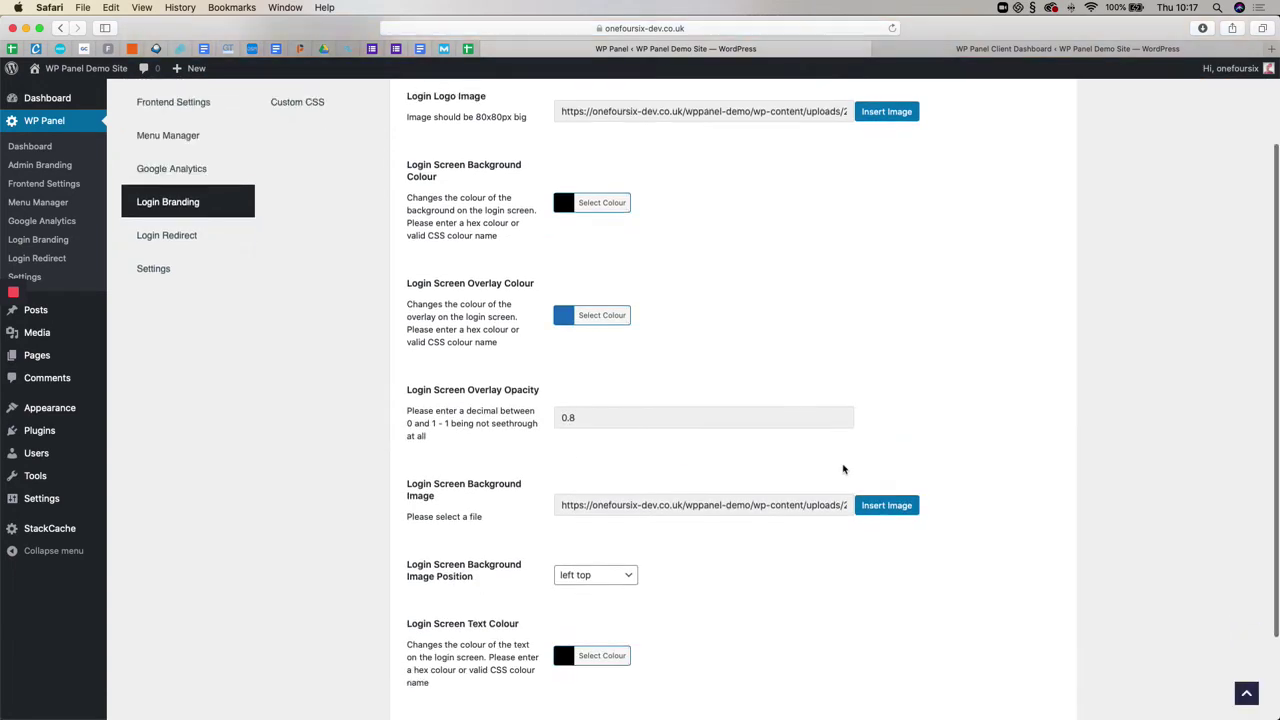
{"action": "left_click", "coordinate": [595, 392]}
{"action": "key", "text": "BackSpace"}
{"action": "type", "text": "9"}
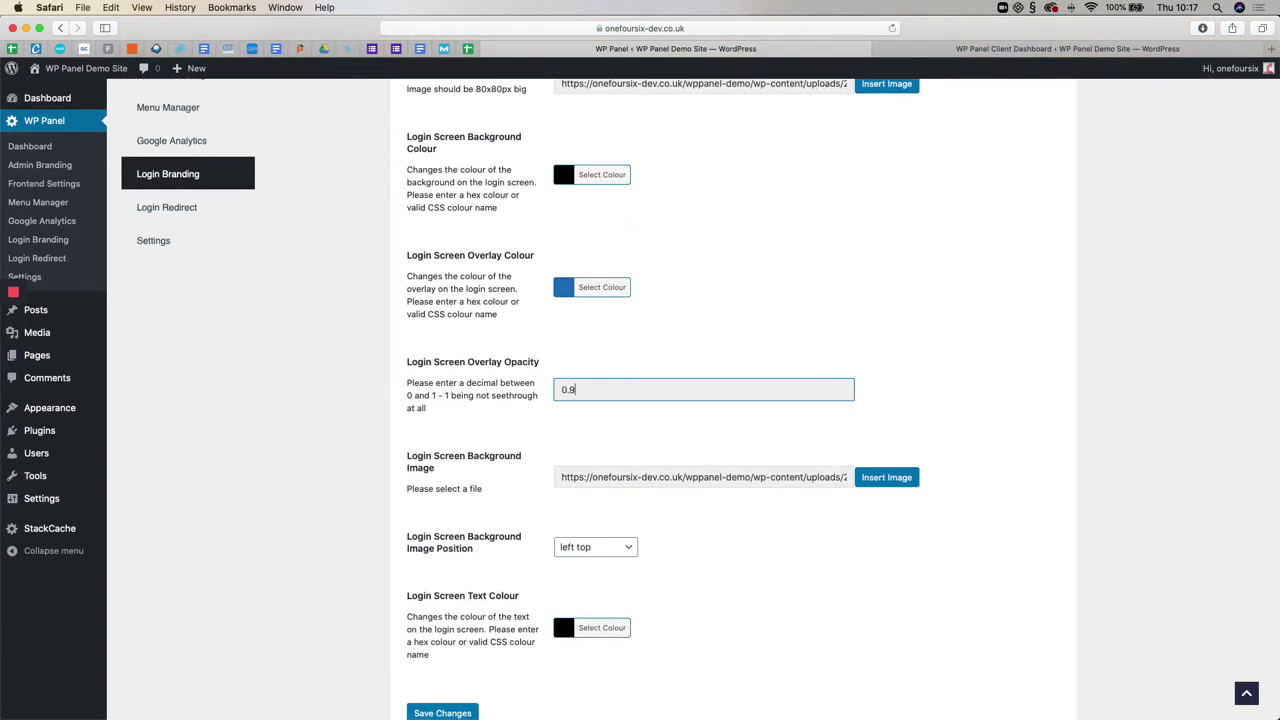
{"action": "left_click", "coordinate": [983, 338]}
Make the login text colour white and save the settings
{"action": "scroll", "coordinate": [658, 432], "scroll_direction": "down", "scroll_amount": 1}
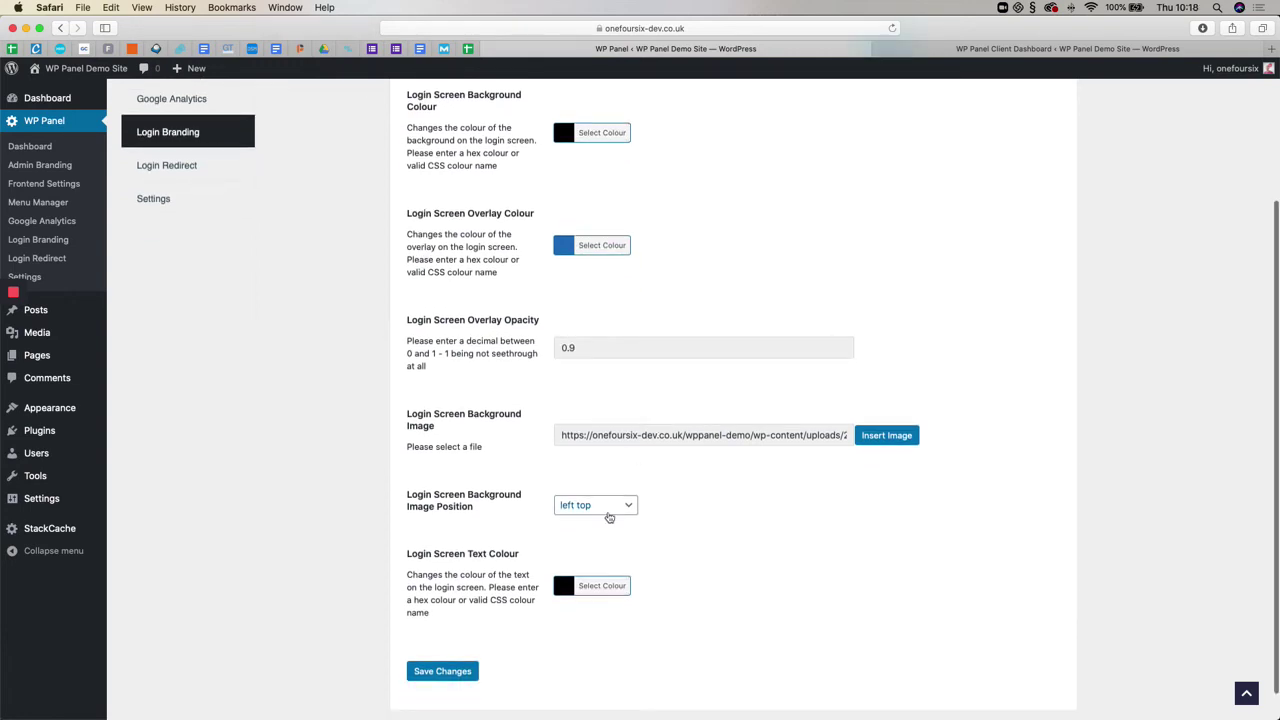
{"action": "scroll", "coordinate": [632, 566], "scroll_direction": "down", "scroll_amount": 1}
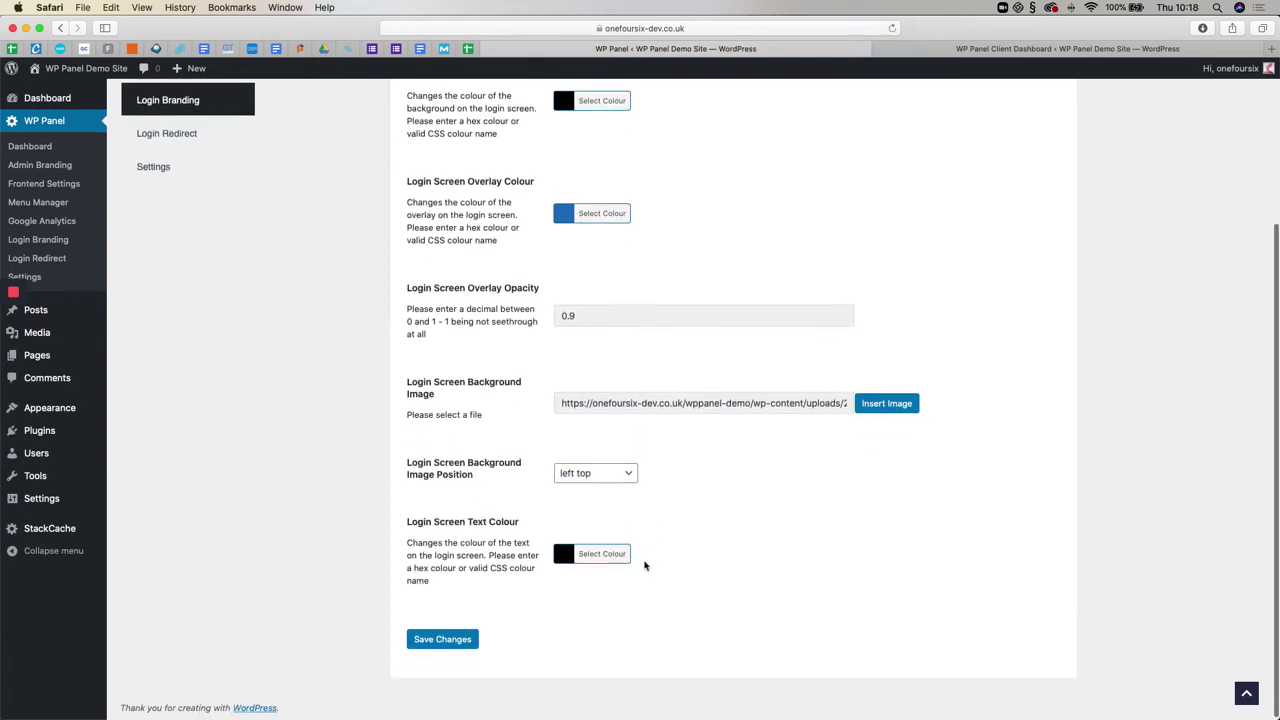
{"action": "left_click", "coordinate": [609, 555]}
{"action": "left_click", "coordinate": [582, 677]}
{"action": "left_click", "coordinate": [743, 616]}
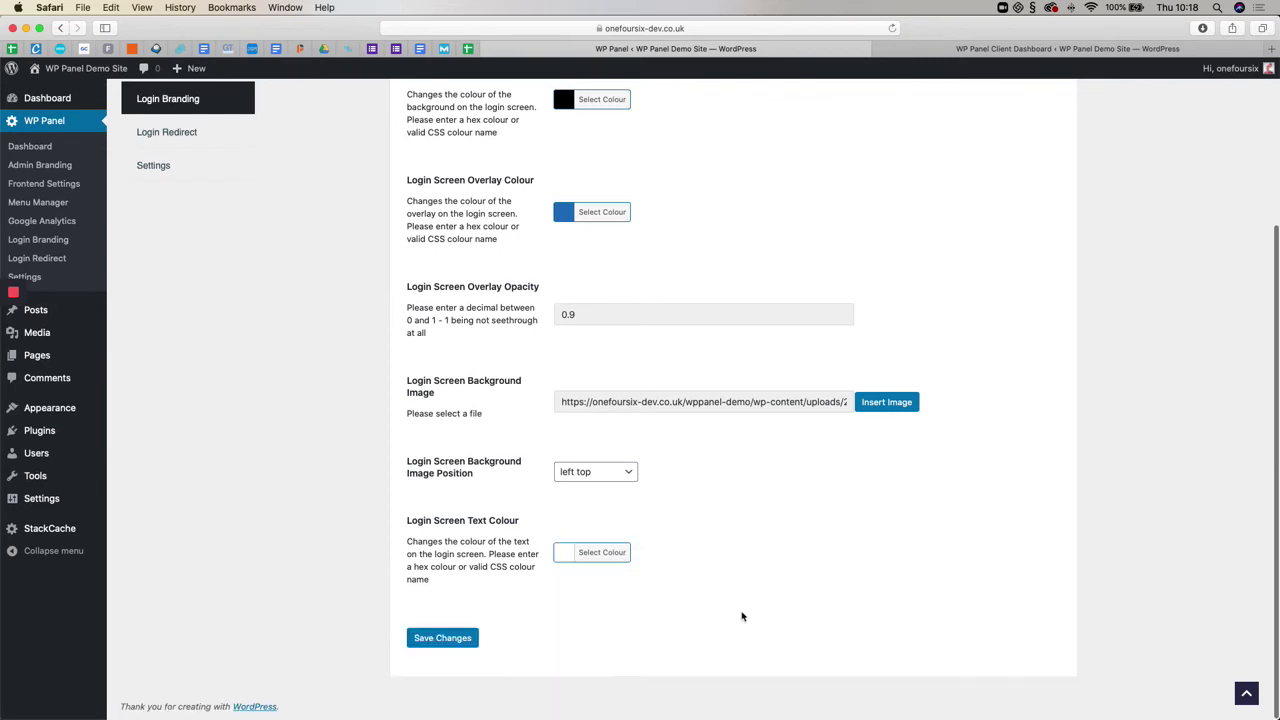
{"action": "left_click", "coordinate": [440, 638]}
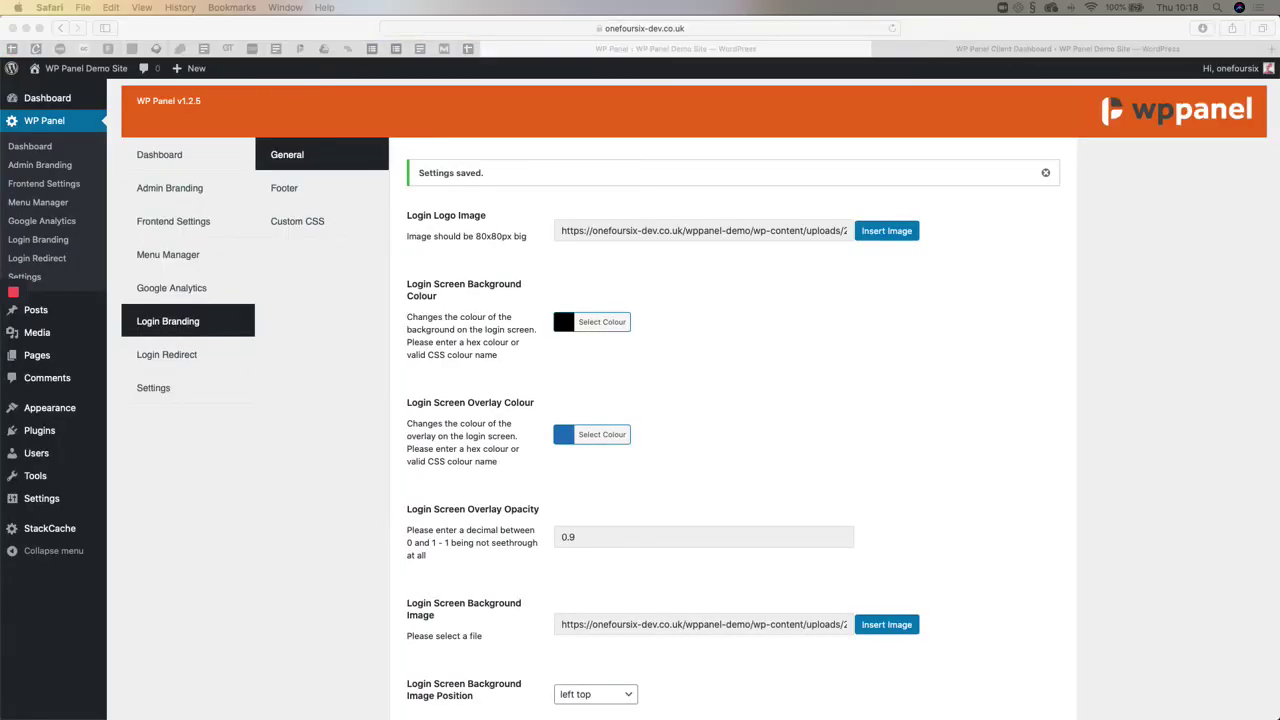
Check the blue-tinted login preview and move its window aside
{"action": "key", "text": "super+grave"}
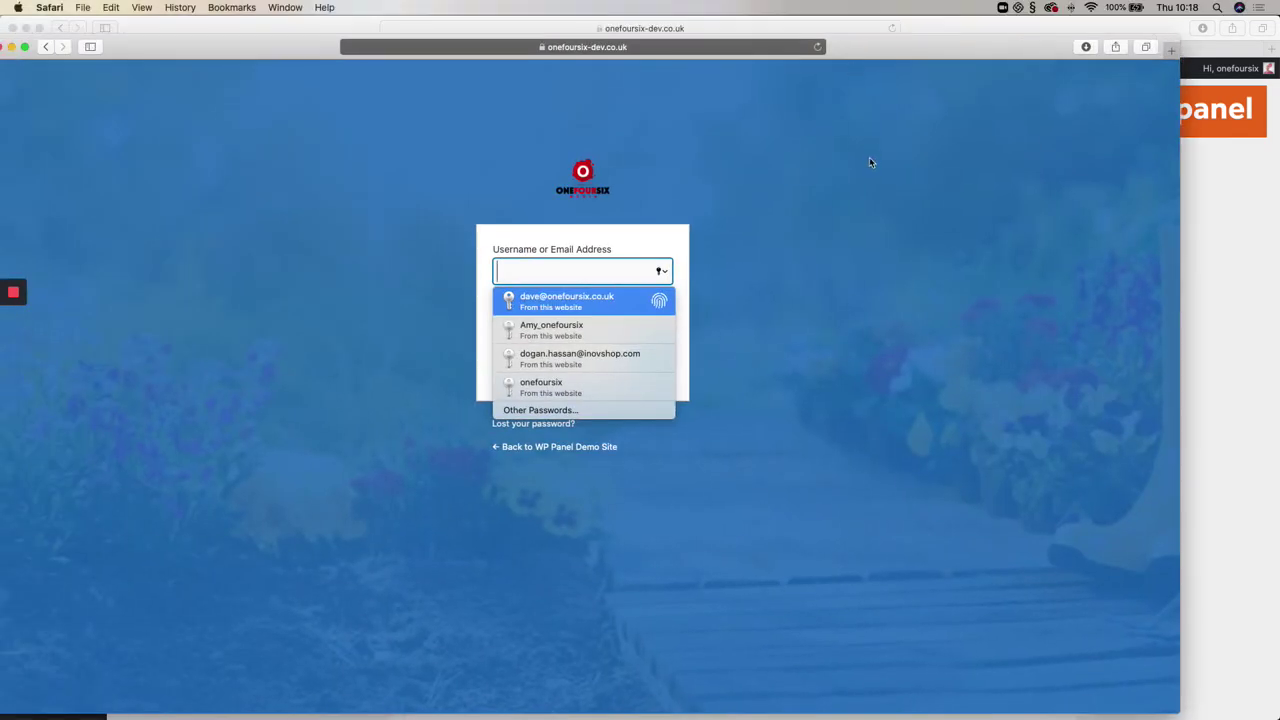
{"action": "left_click", "coordinate": [866, 158]}
{"action": "left_click_drag", "start_coordinate": [873, 50], "coordinate": [920, 38]}
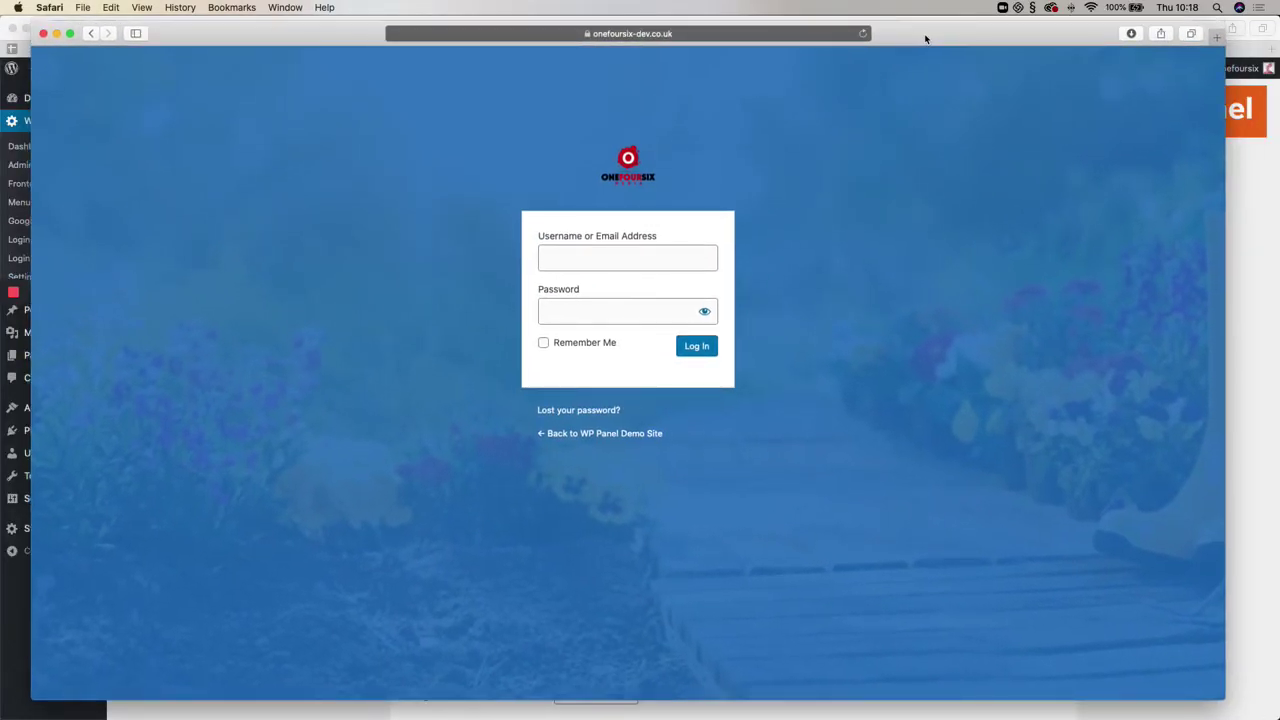
{"action": "left_click_drag", "start_coordinate": [928, 38], "coordinate": [413, 38]}
Enter 'Test 12' as the login footer content on the Footer sub-tab and save
{"action": "key", "text": "super+grave"}
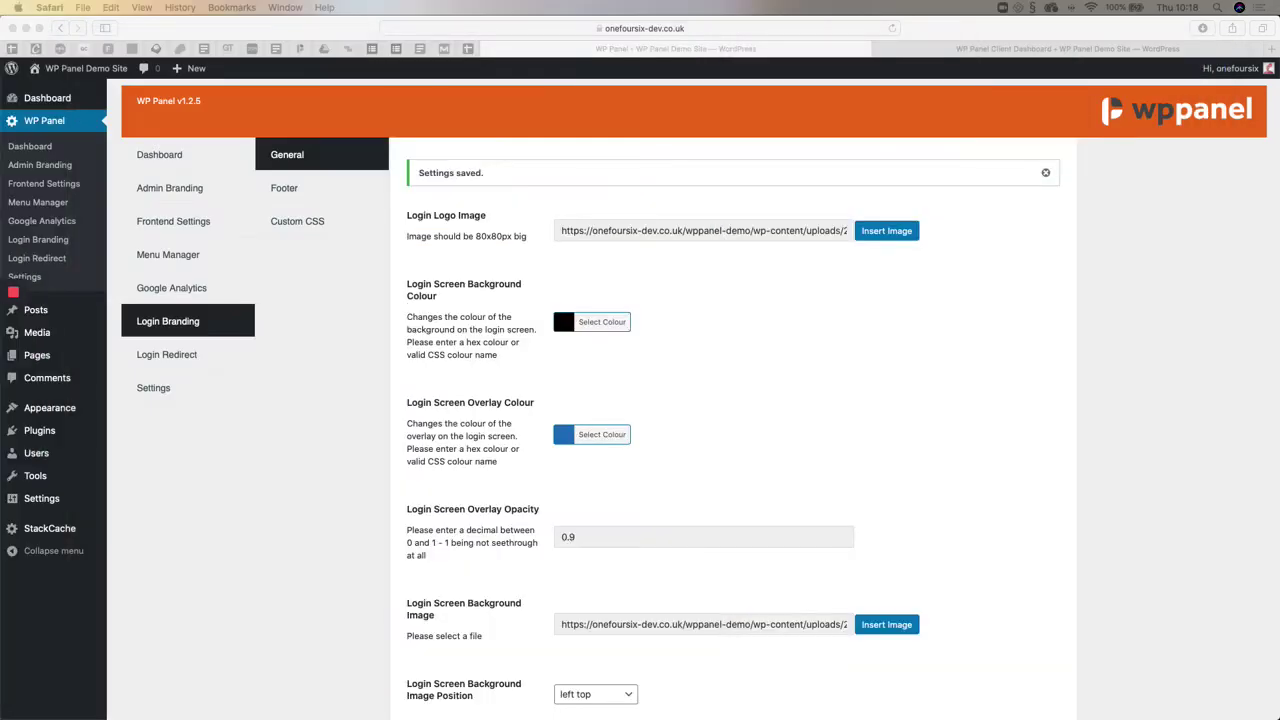
{"action": "left_click", "coordinate": [325, 185]}
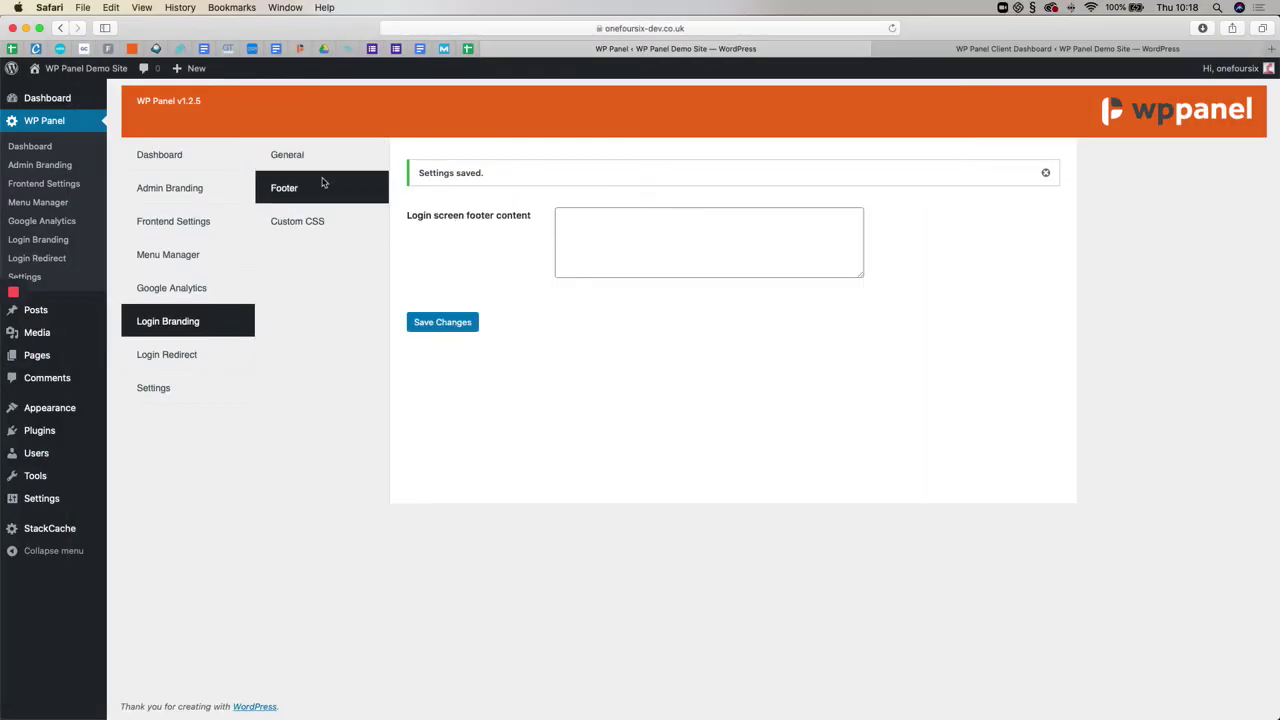
{"action": "left_click", "coordinate": [710, 255]}
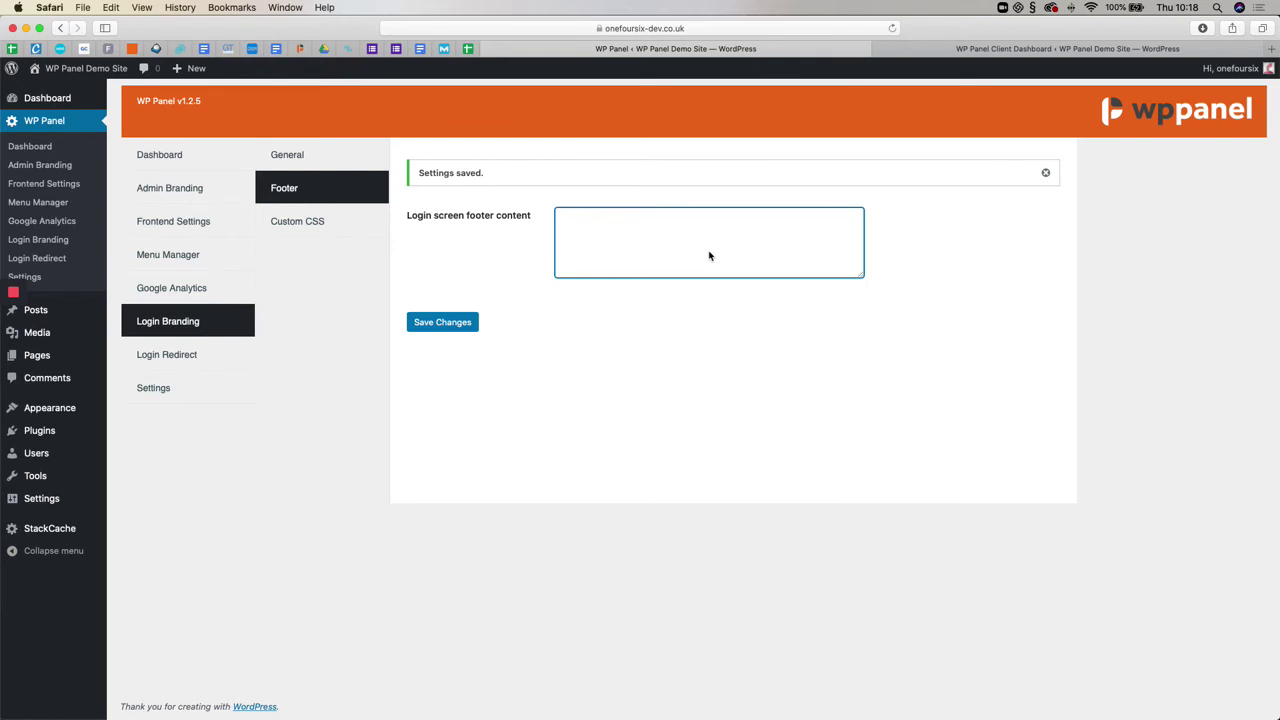
{"action": "type", "text": "Test 123"}
{"action": "left_click", "coordinate": [447, 321]}
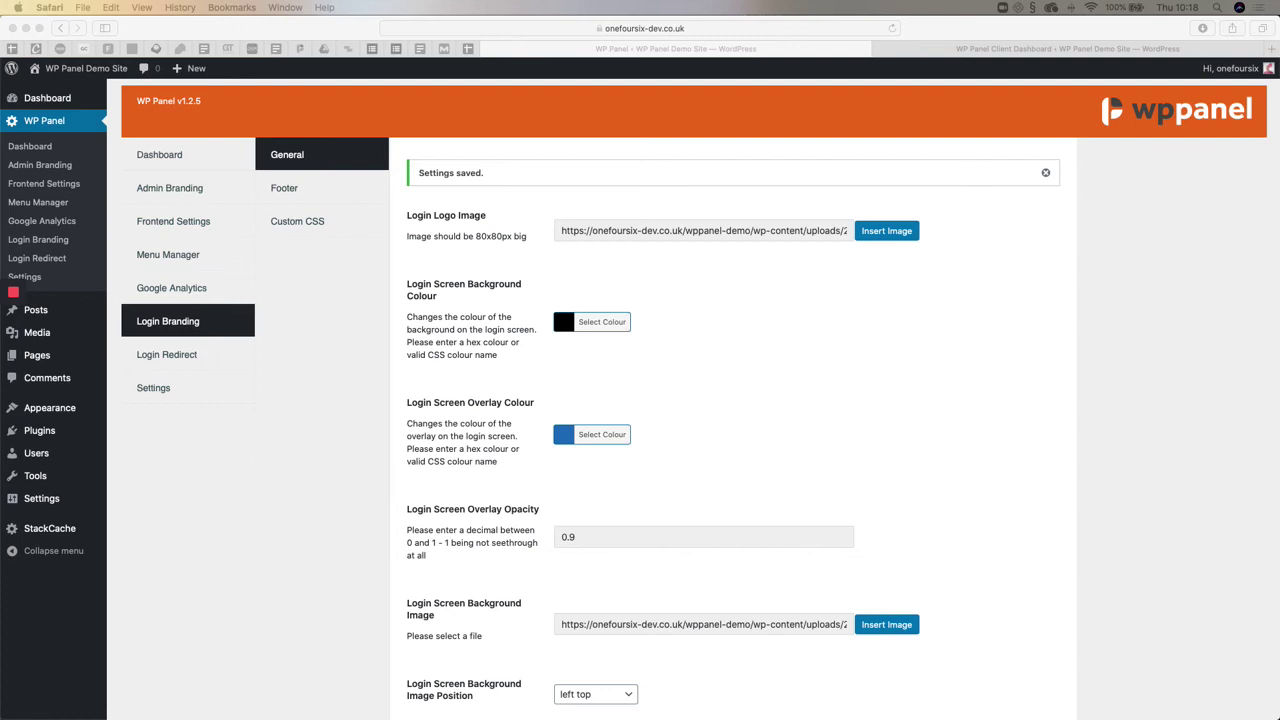
Open the Custom CSS sub-tab of Login Branding
{"action": "left_click", "coordinate": [298, 224]}
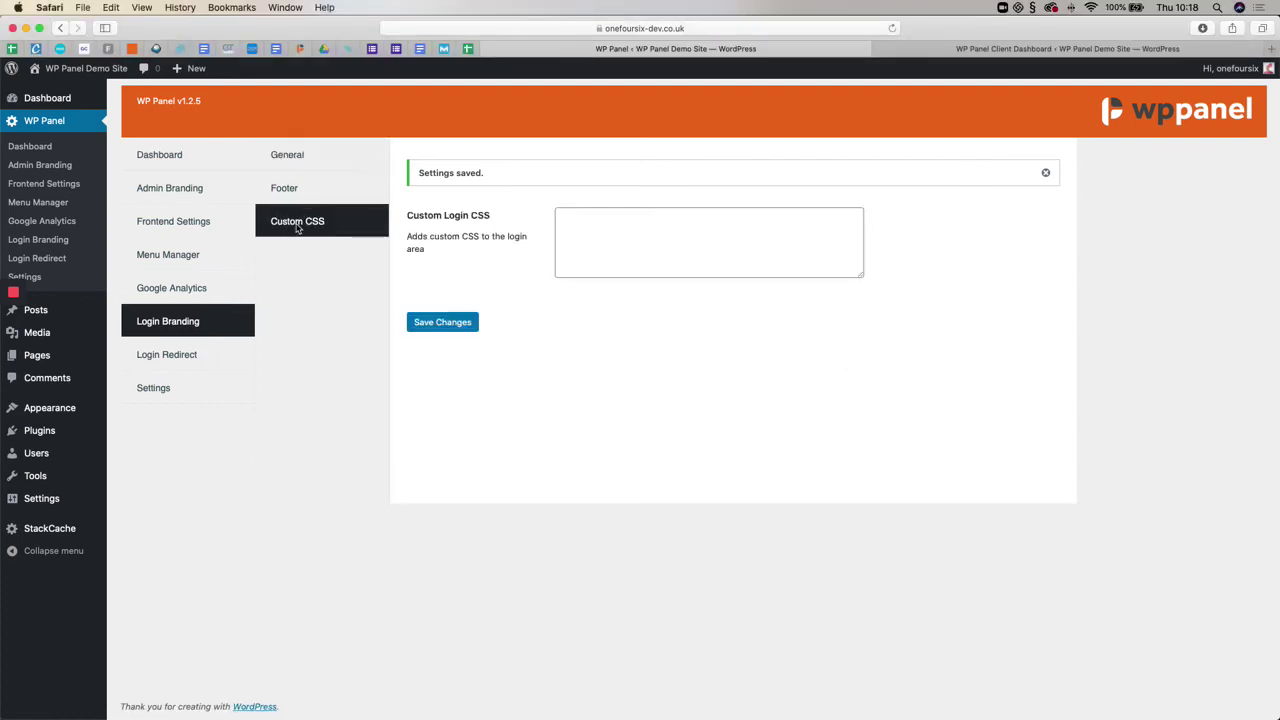
{"action": "left_click", "coordinate": [627, 229]}
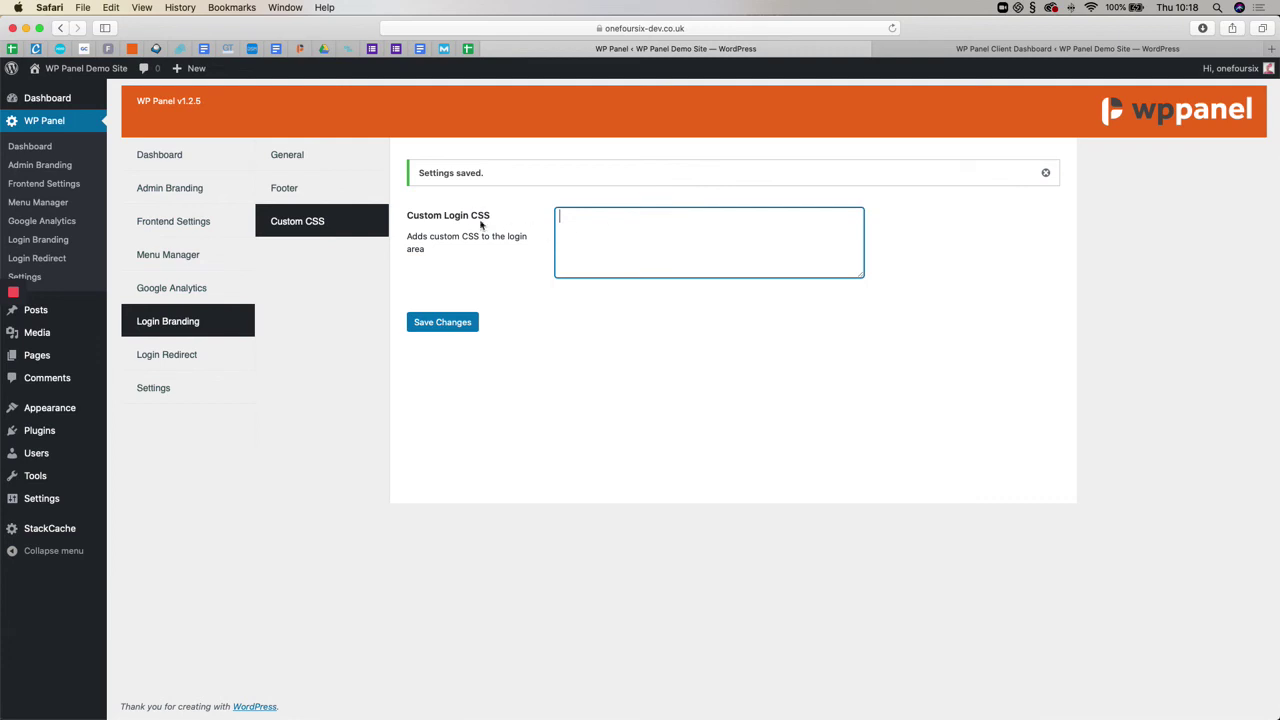
{"action": "mouse_move", "coordinate": [438, 215]}
{"action": "left_mouse_down"}
{"action": "mouse_move", "coordinate": [489, 237]}
{"action": "mouse_move", "coordinate": [412, 240]}
{"action": "mouse_move", "coordinate": [420, 229]}
{"action": "left_mouse_up"}
{"action": "left_click", "coordinate": [476, 254]}
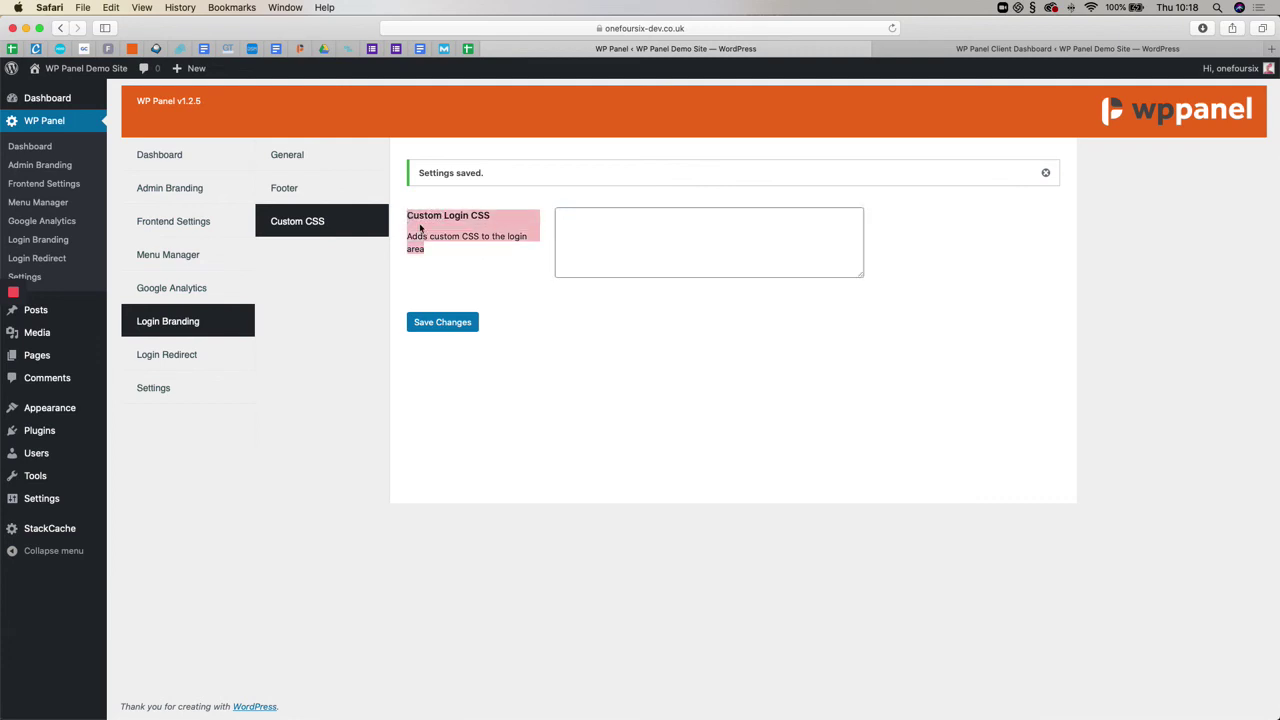
Type 'kjba.test' in the Custom Login CSS box, delete it, and save it empty
{"action": "left_click", "coordinate": [597, 272]}
{"action": "type", "text": "k"}
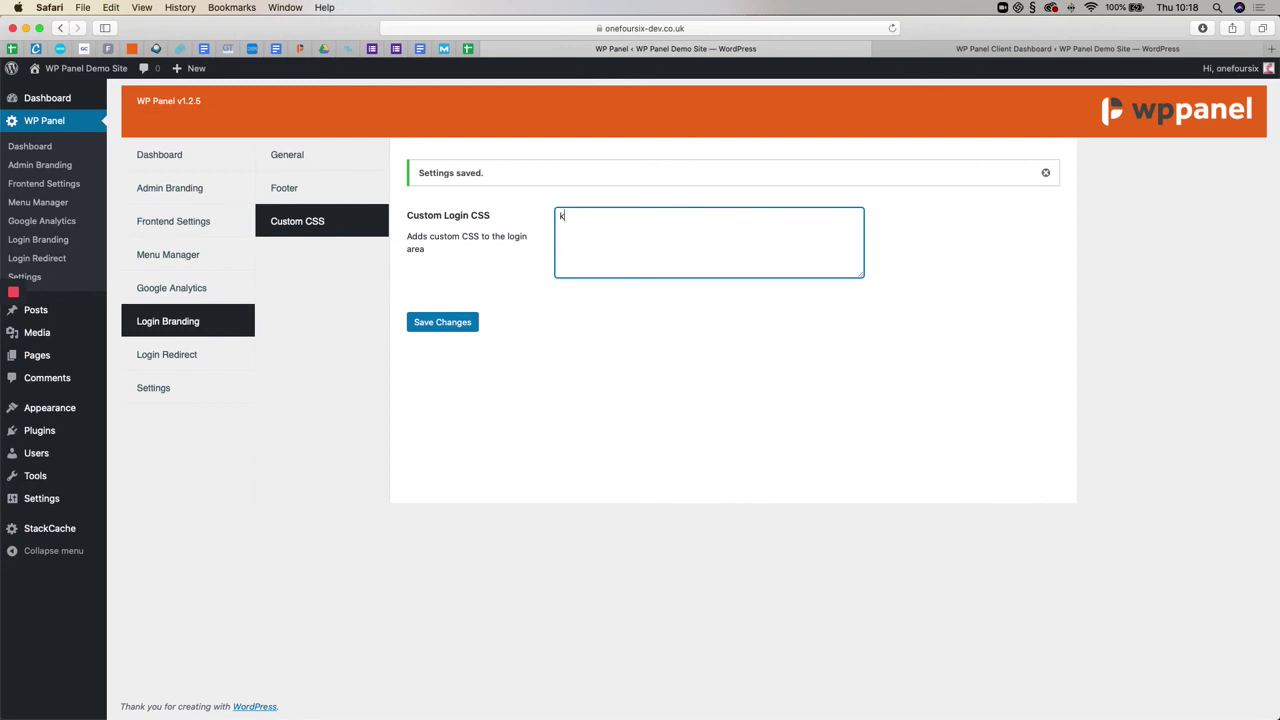
{"action": "type", "text": "jba.test {"}
{"action": "key", "text": "super+a"}
{"action": "key", "text": "BackSpace"}
{"action": "left_click", "coordinate": [455, 326]}
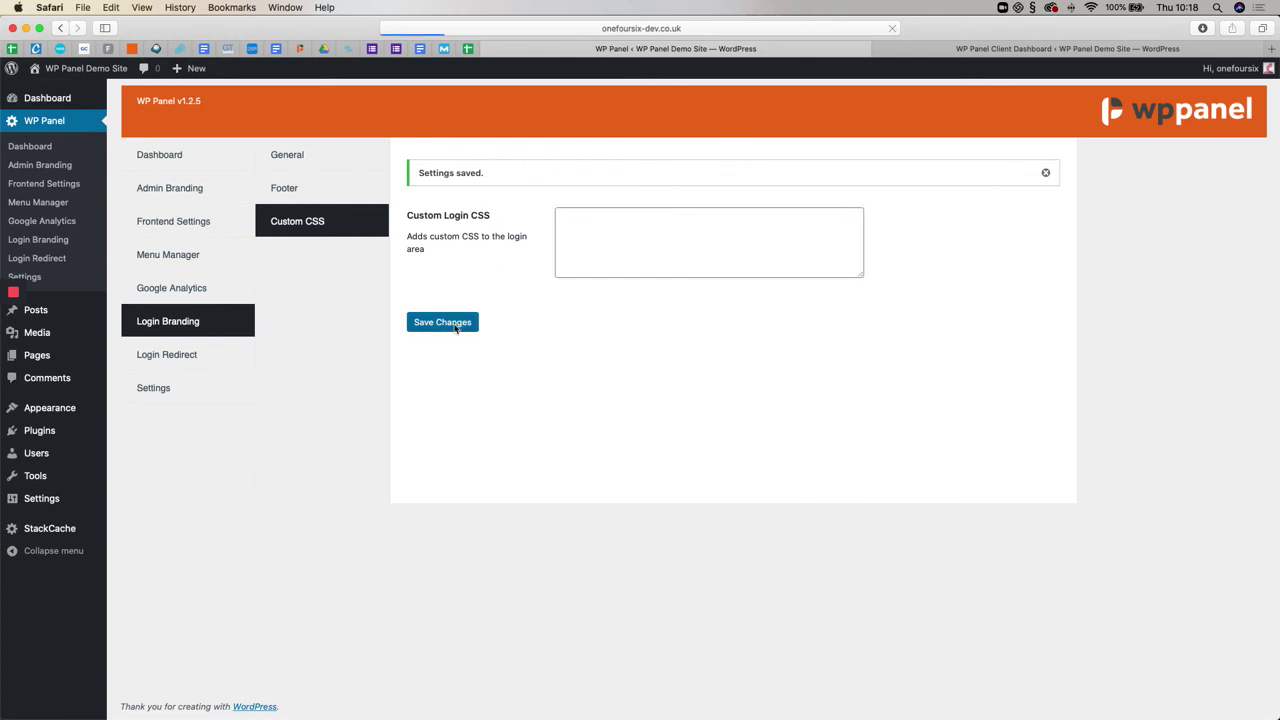